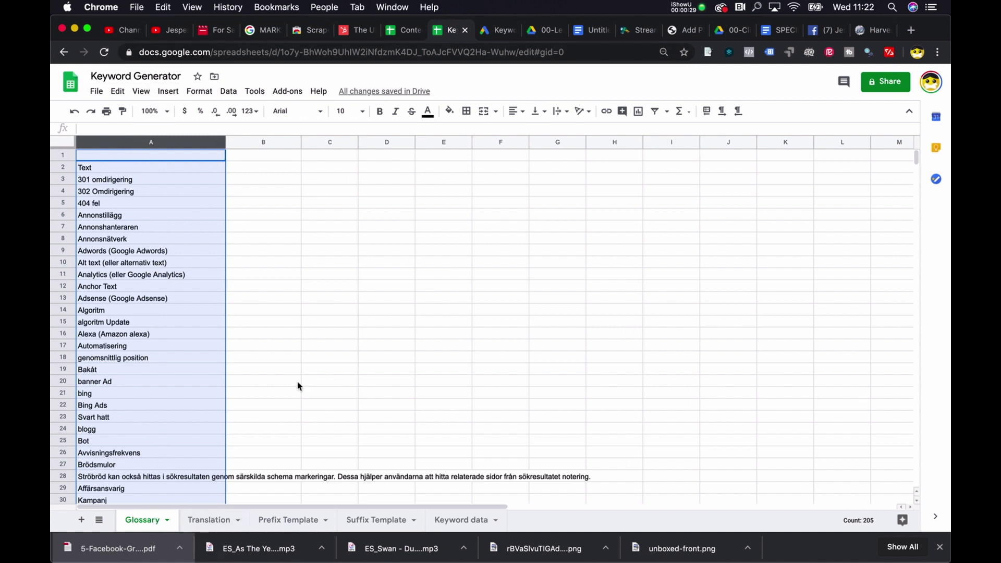
Step: Copy the GOOGLETRANSLATE formula from cell A2 of the Translation sheet into cell A2 of the Prefix Template sheet
click(210, 522)
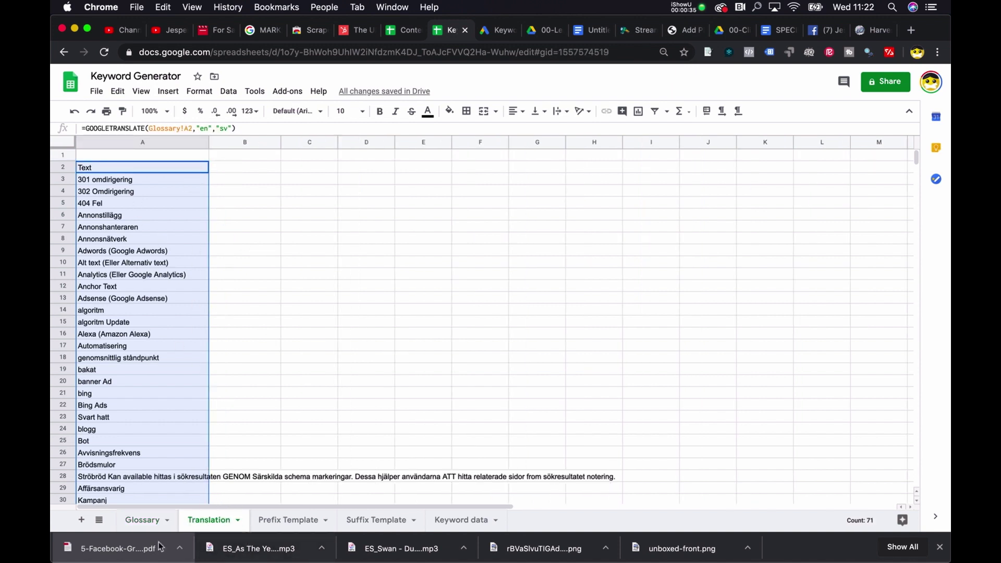
click(142, 520)
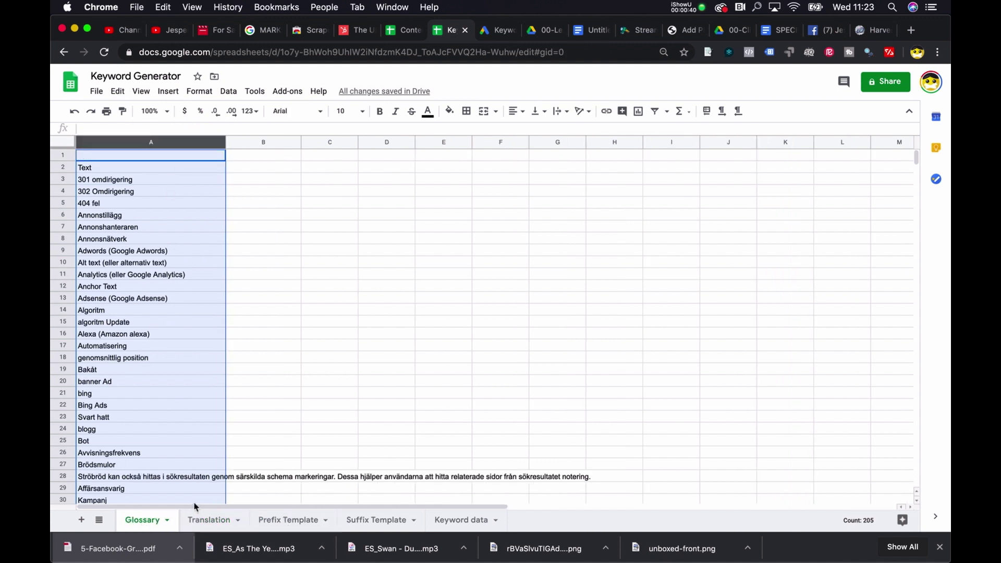
click(210, 520)
triple_click(175, 129)
key(cmd+c)
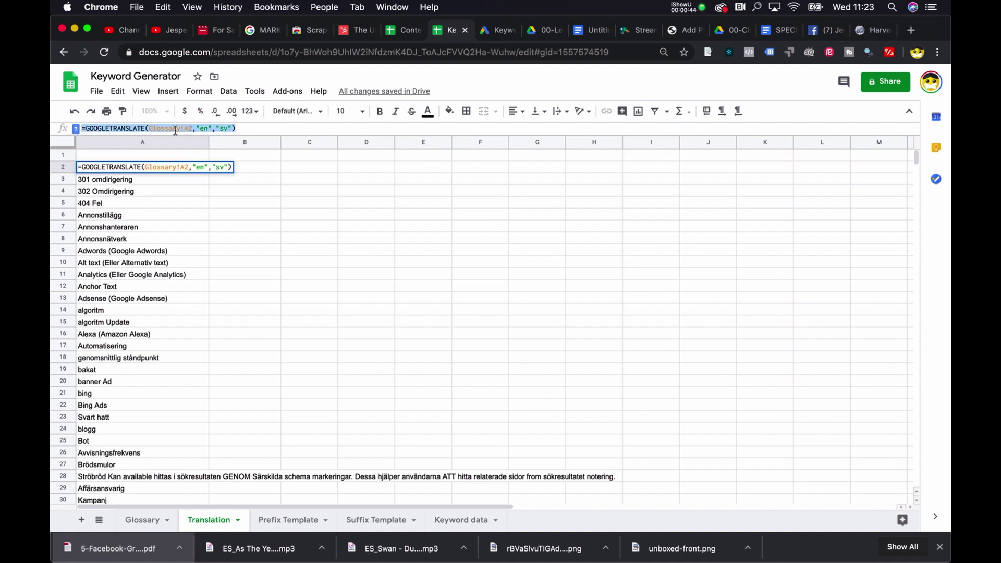
click(289, 520)
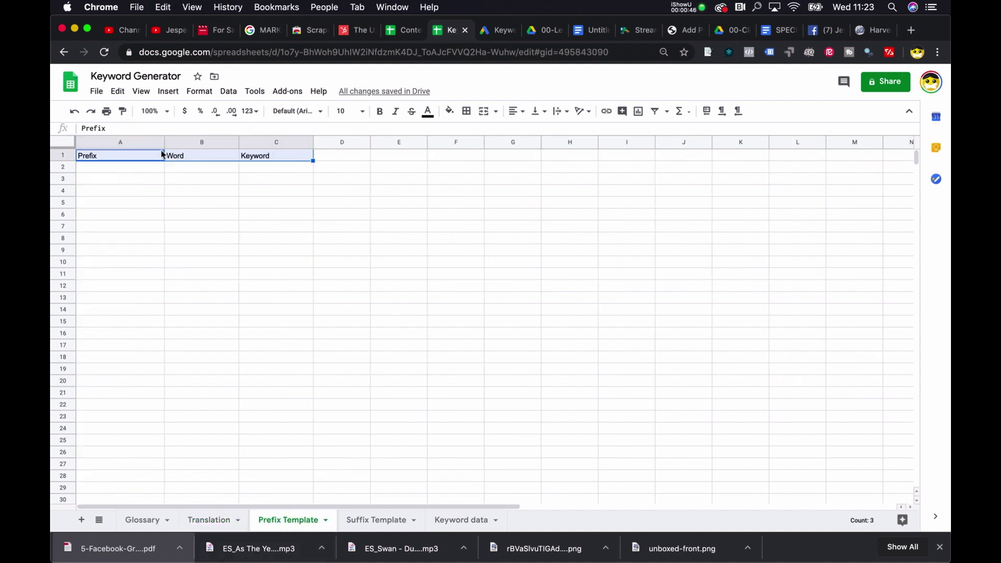
click(134, 170)
key(cmd+v)
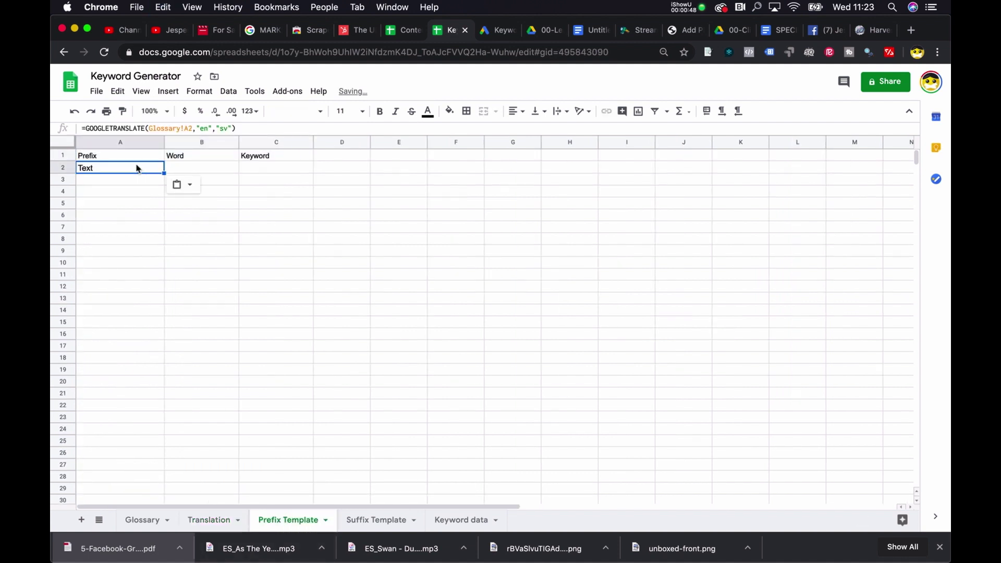
Step: Strip the translation function and language arguments from the Prefix Template's A2 formula, leaving =Glossary!A2
click(149, 128)
drag(150, 128, 102, 129)
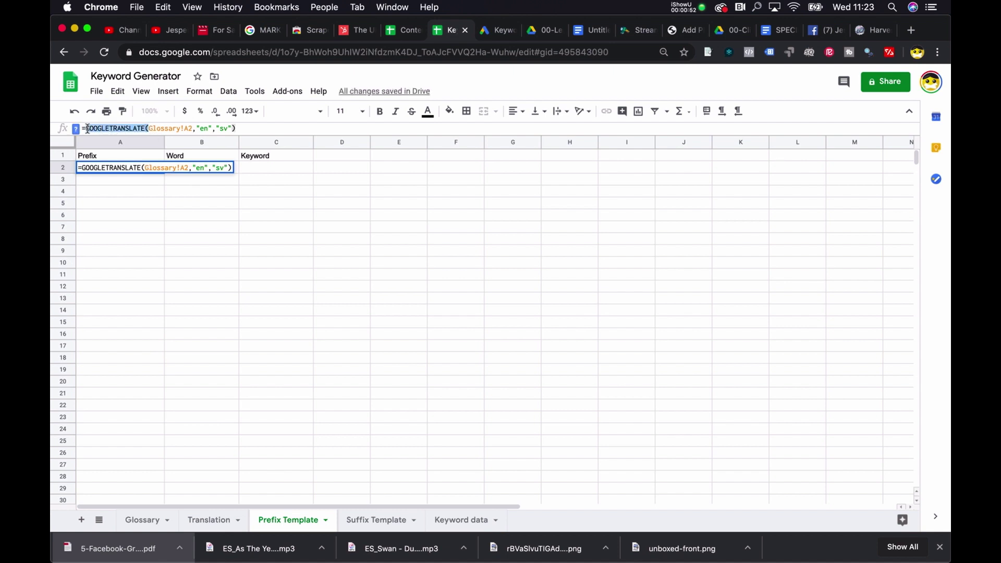
key(BackSpace)
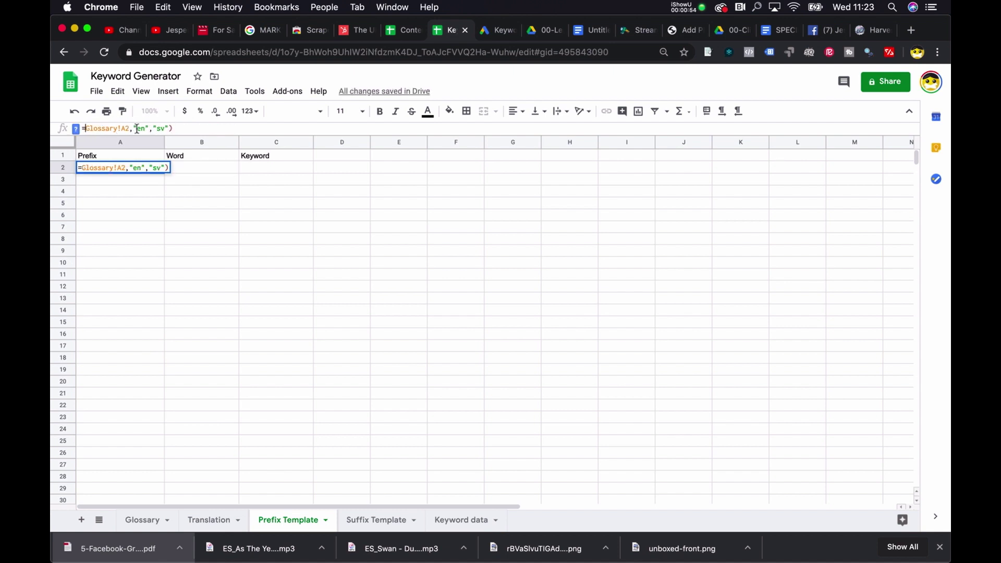
drag(129, 129, 245, 128)
key(BackSpace)
key(Return)
click(137, 170)
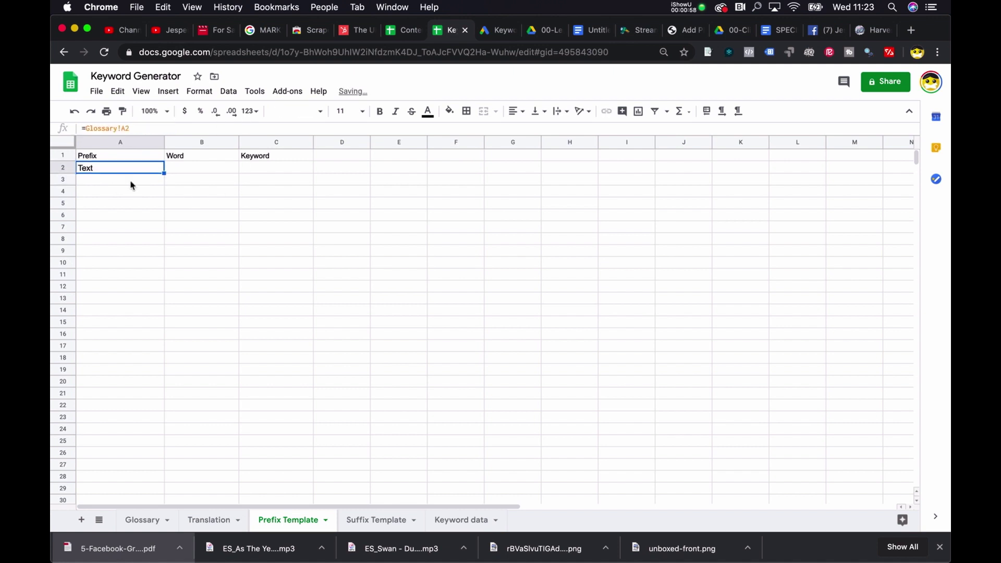
Step: Check the Glossary sheet's word list and move the Prefix Template's Glossary reference from A2 to B2 under Word
click(142, 520)
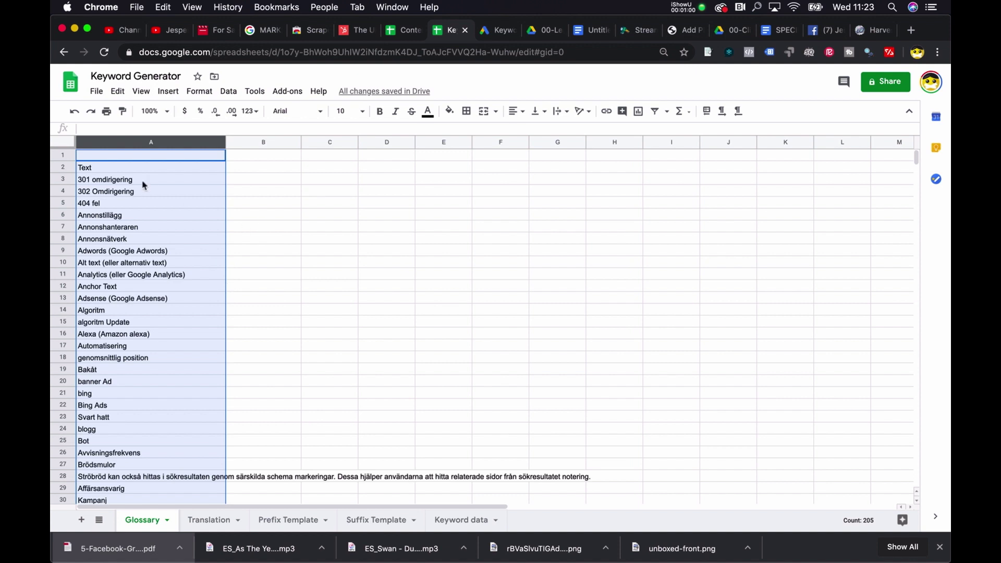
click(281, 519)
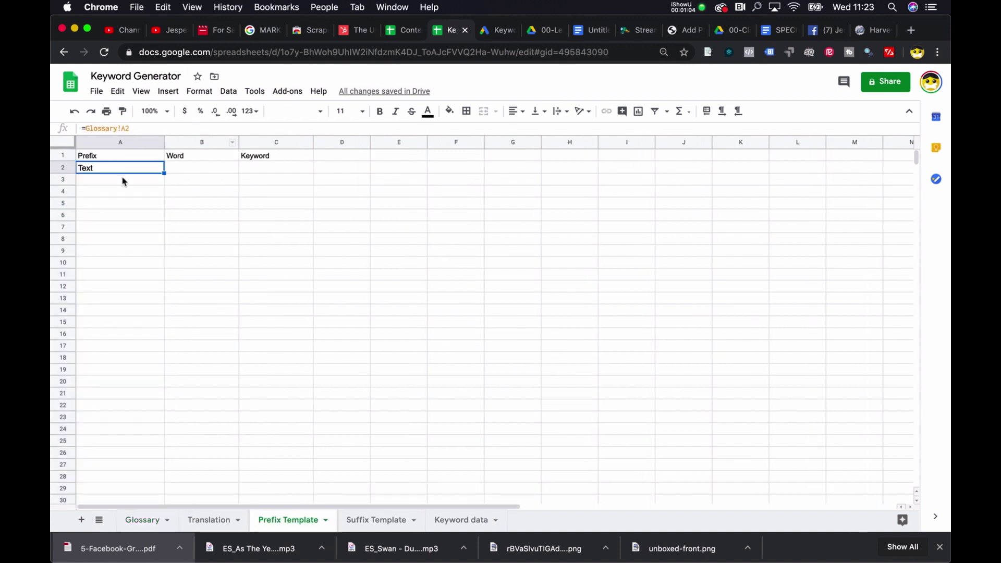
click(179, 168)
text(Text)
Step: Enter the prefix "Education in" in cell A2 of the Prefix column
click(133, 170)
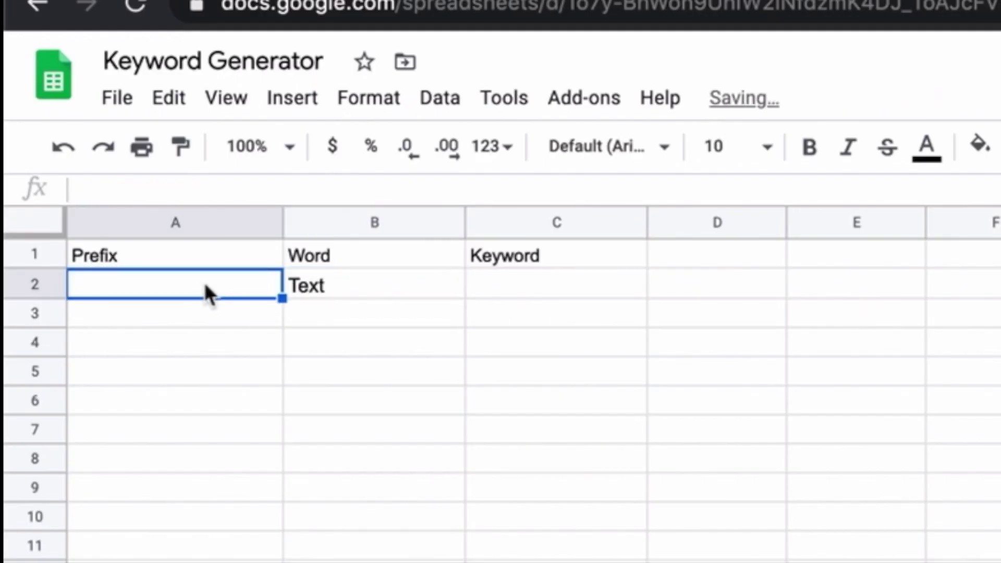
text(Education in)
key(Return)
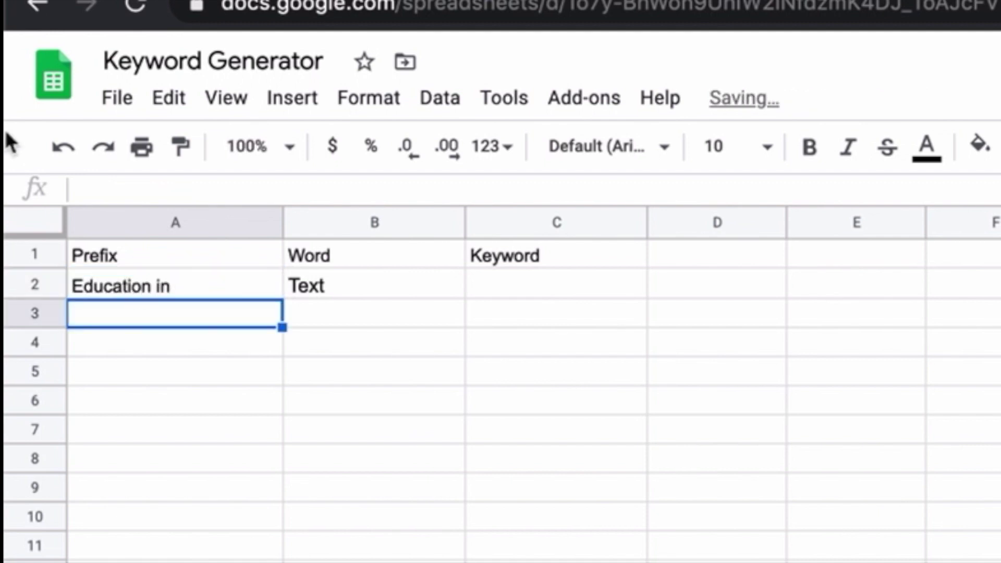
click(165, 291)
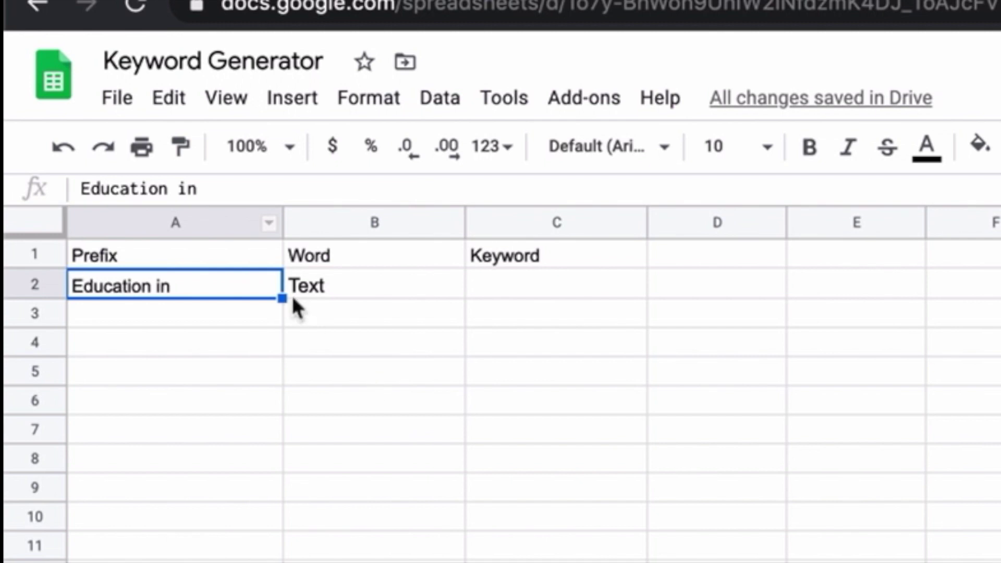
Step: Enter the formula =A2+B2 in cell C2 of the Keyword column
click(533, 277)
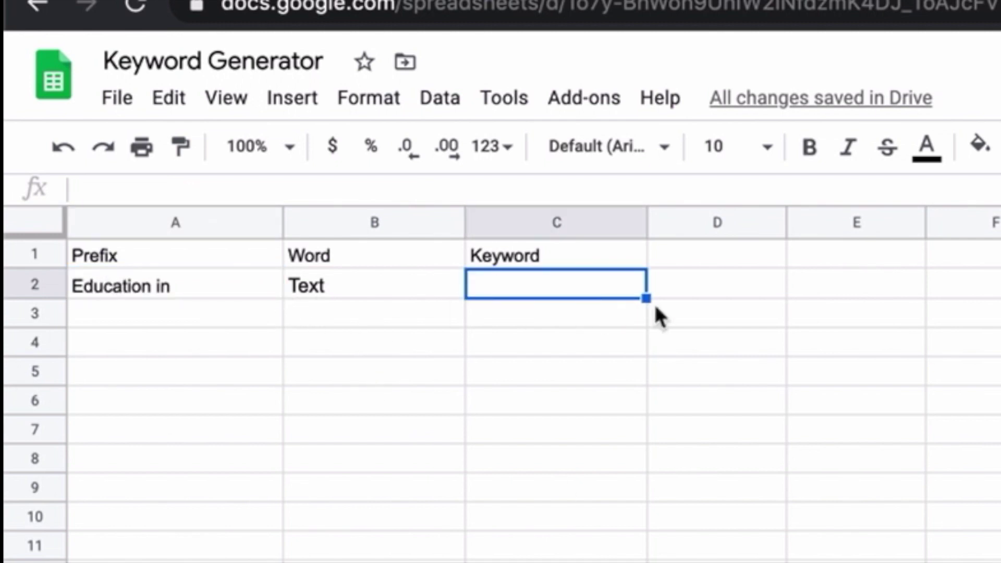
text(=)
click(194, 293)
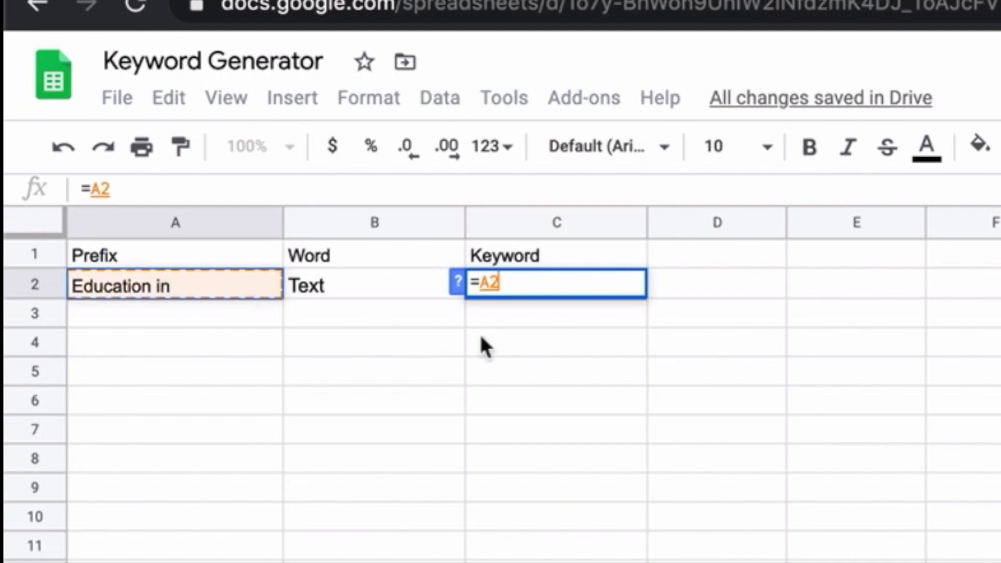
text(+)
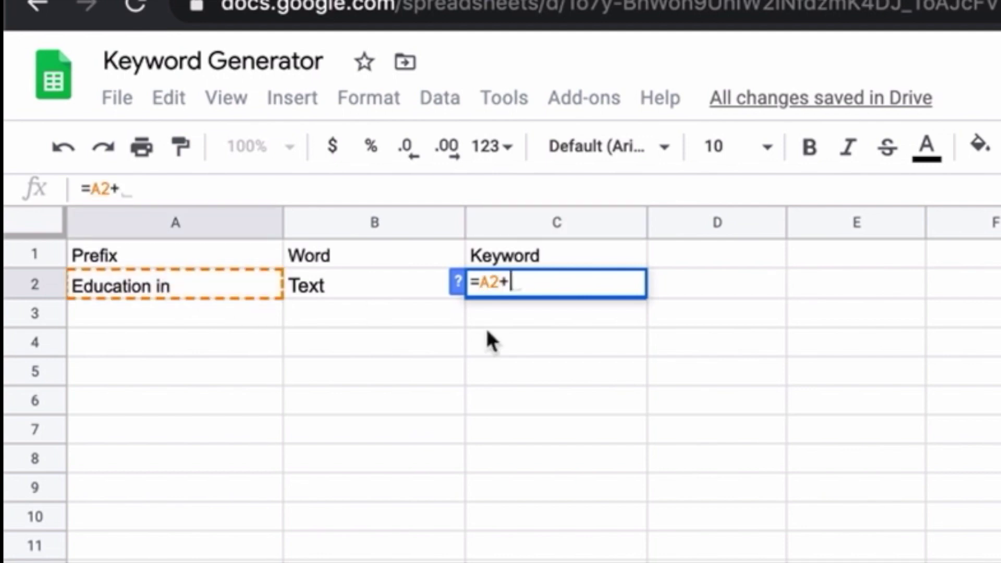
click(390, 286)
key(Return)
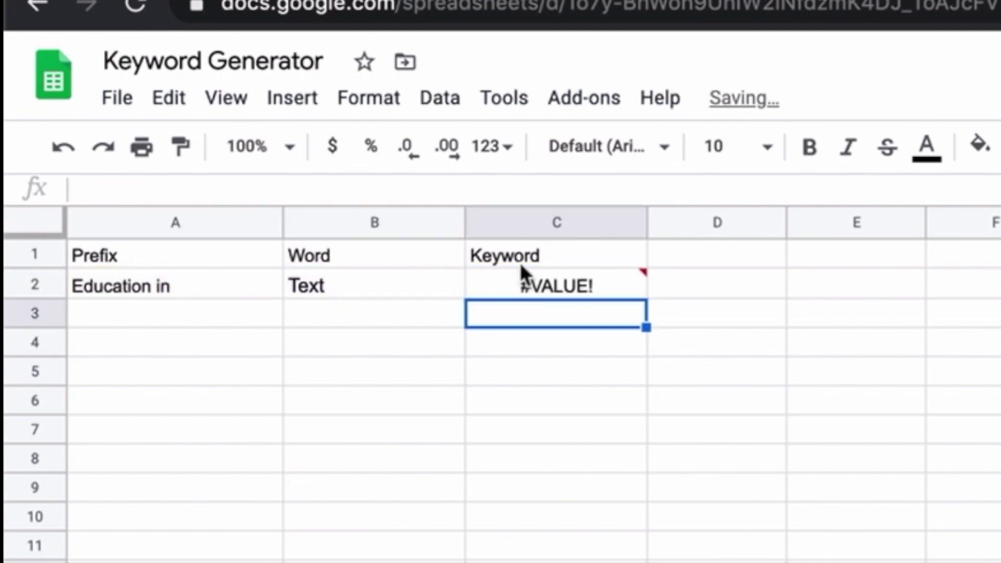
Step: Replace the plus sign in the C2 formula with an ampersand, making it =A2&B2
click(520, 289)
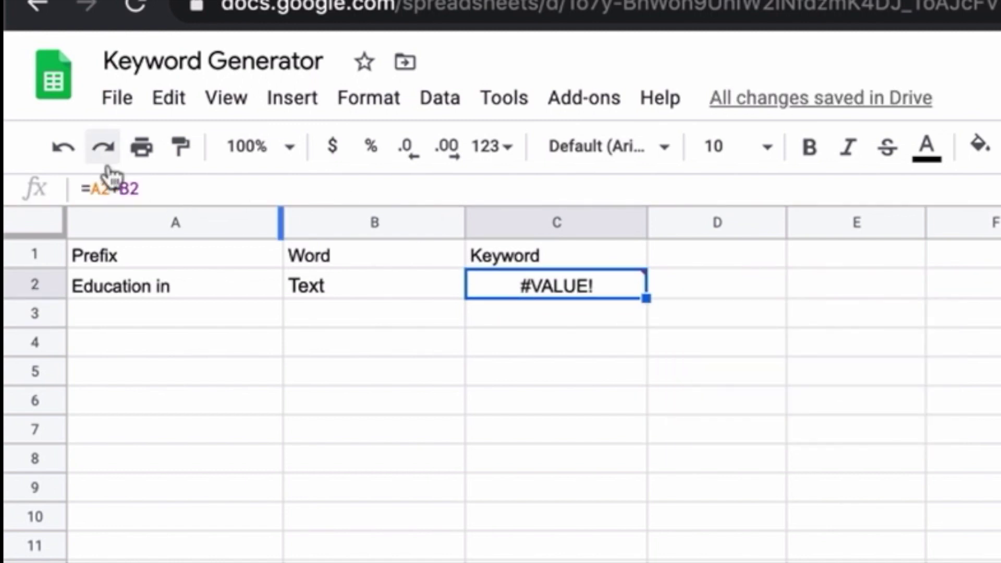
click(118, 188)
key(BackSpace)
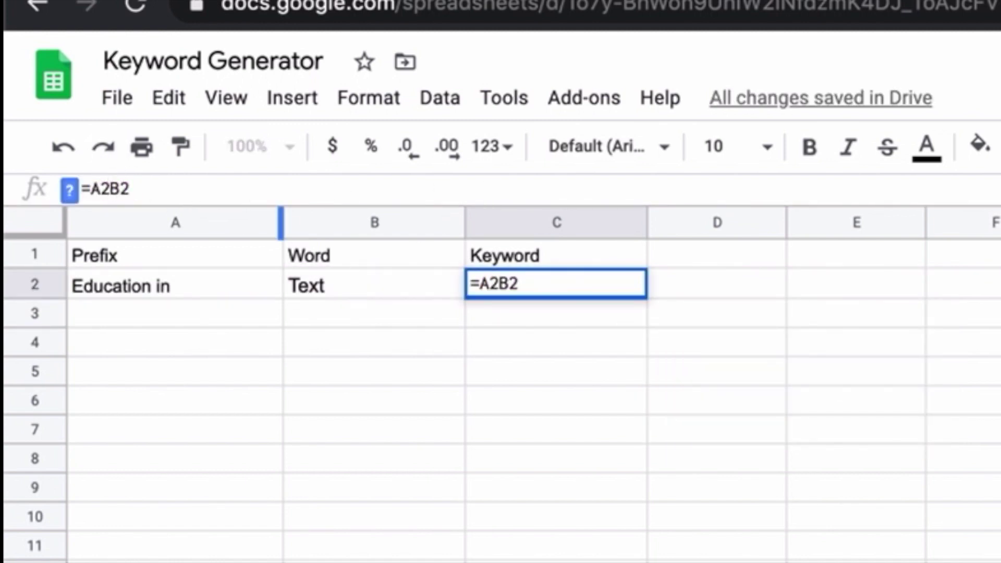
text(&)
key(Return)
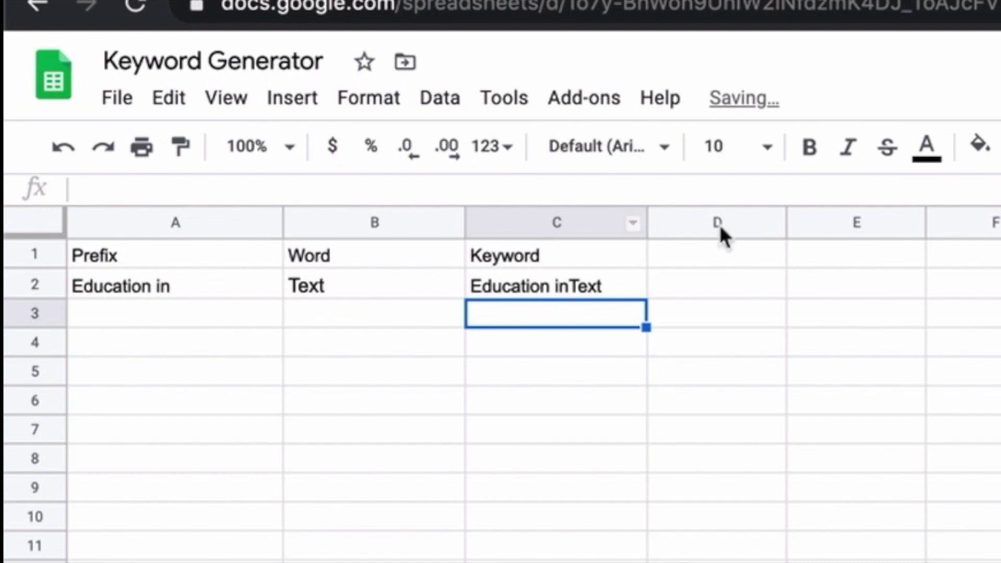
Step: Copy the combined keyword in C2 and paste it into D2 as values only
click(562, 285)
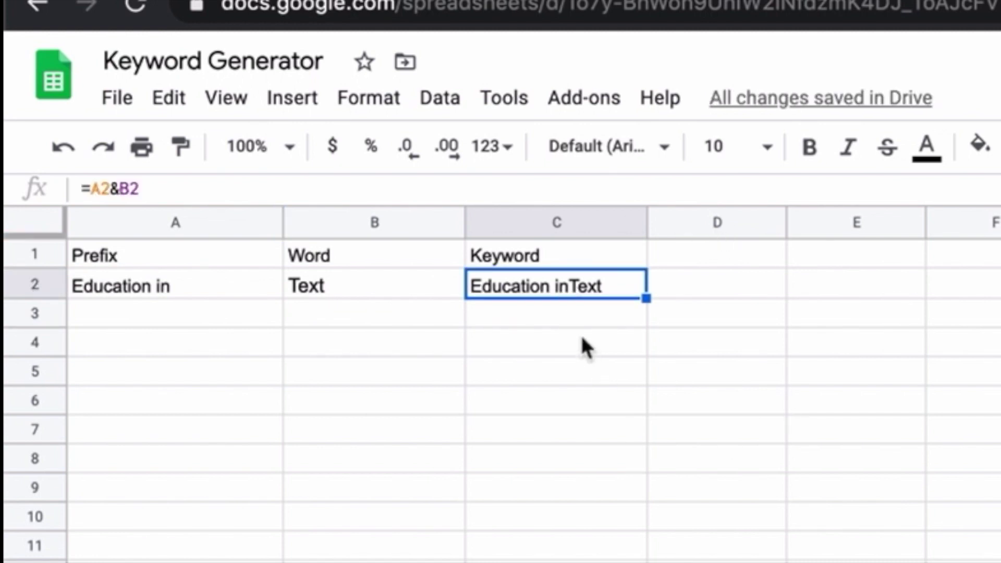
double_click(568, 287)
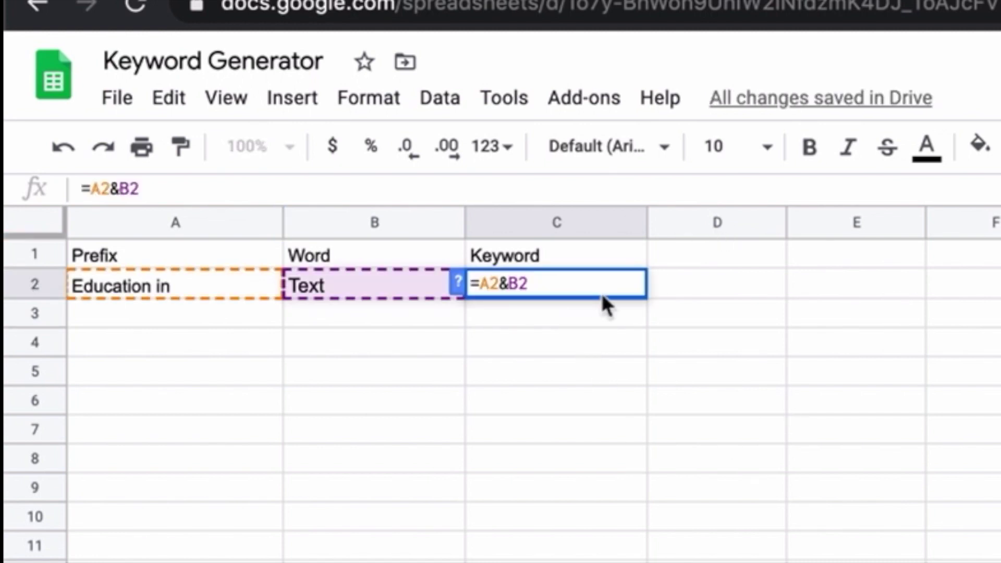
key(Return)
click(578, 282)
key(ctrl+c)
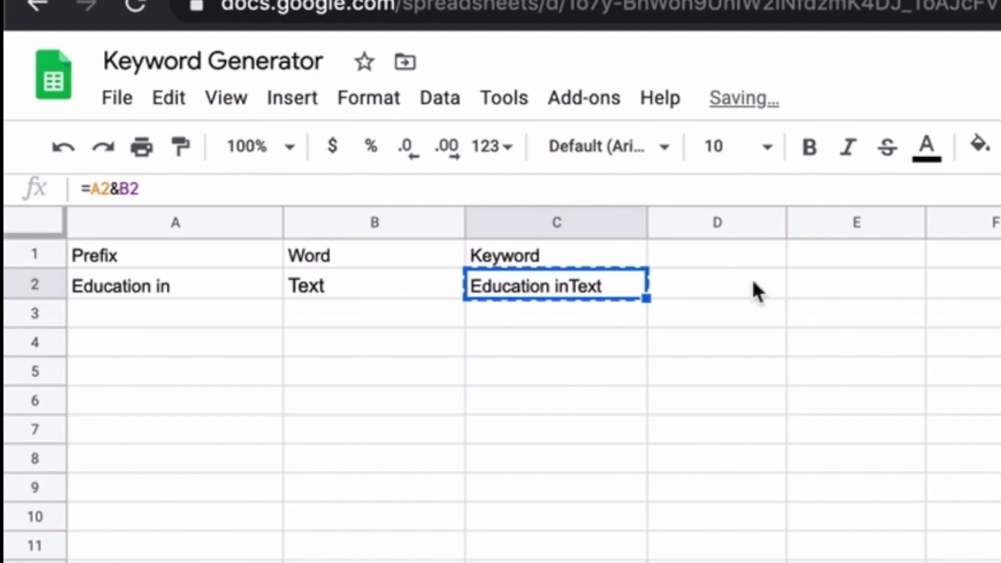
click(748, 282)
key(ctrl+v)
click(848, 326)
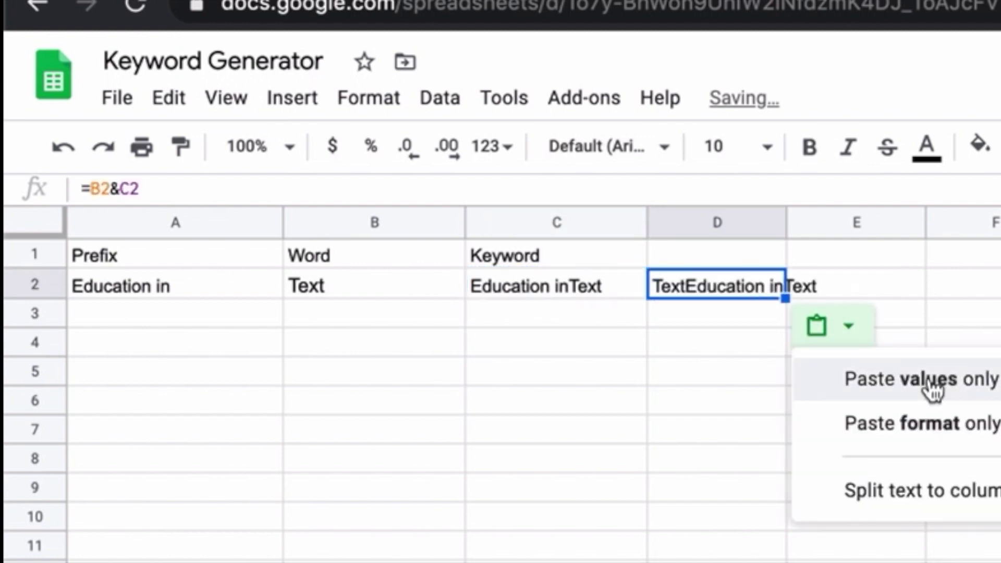
click(865, 385)
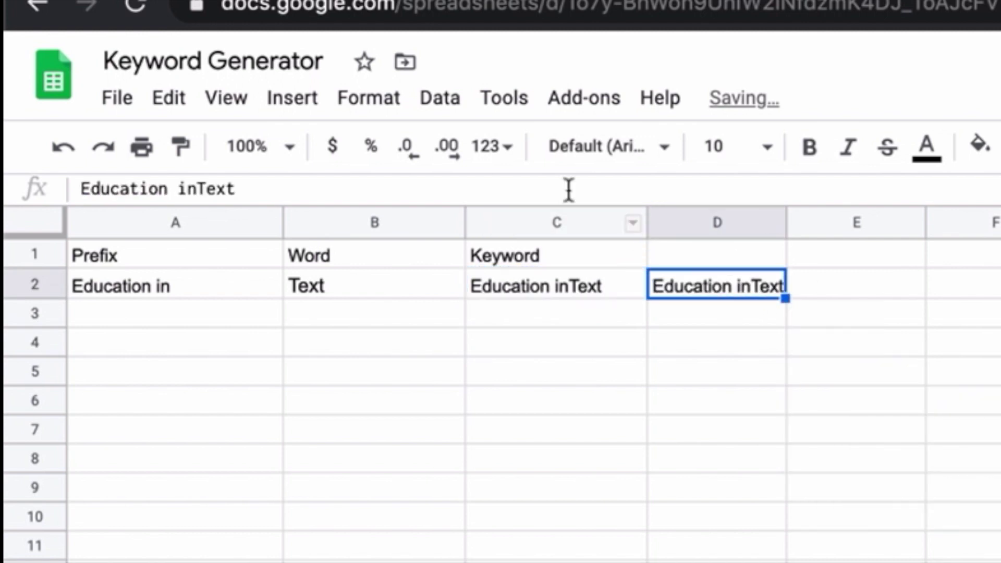
Step: Delete the pasted keyword text from cell D2
click(574, 290)
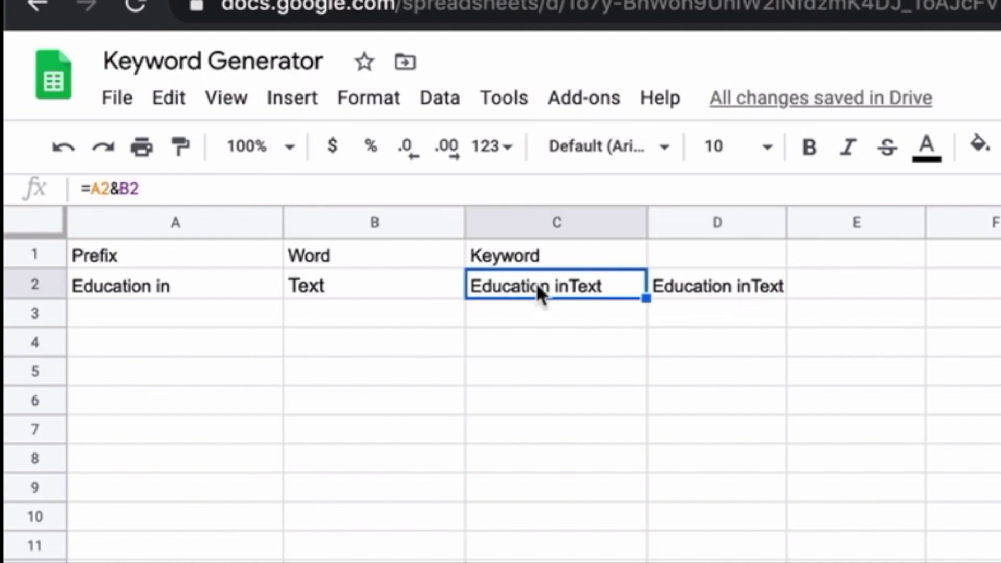
click(722, 285)
key(Delete)
Step: Add a single-quoted space between the prefix and word in C2 by changing the formula to =A2&' '&B2
click(599, 291)
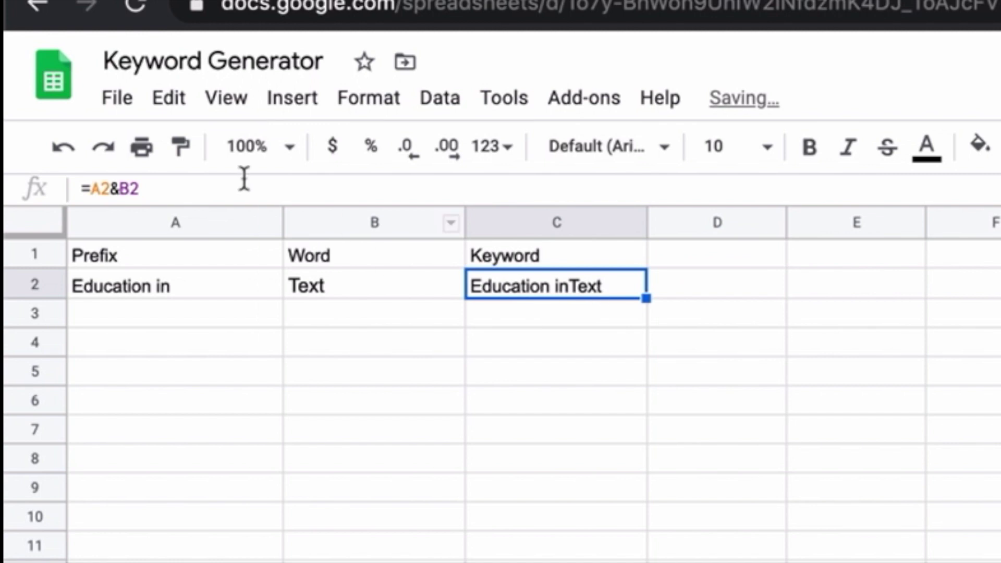
click(117, 189)
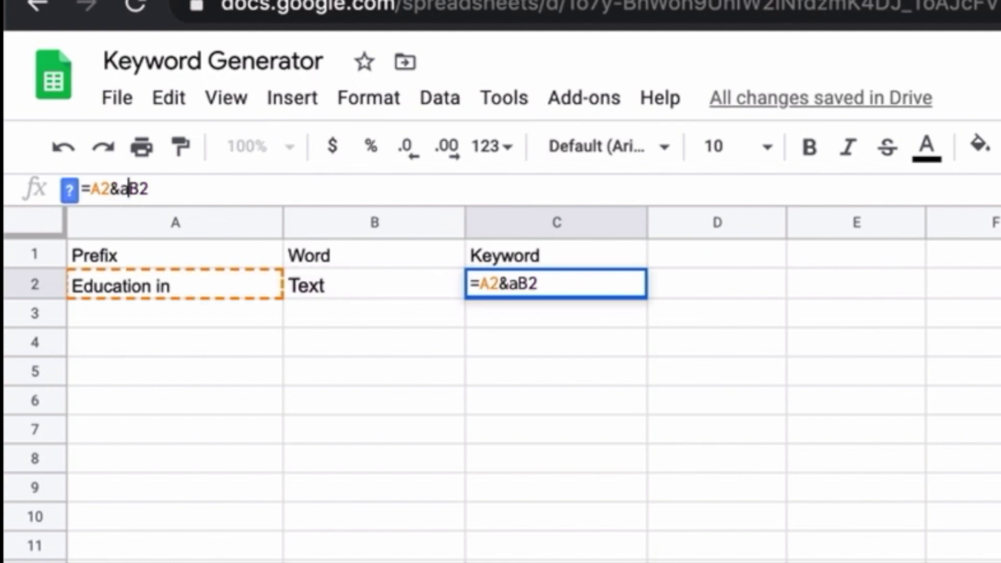
text(' ')
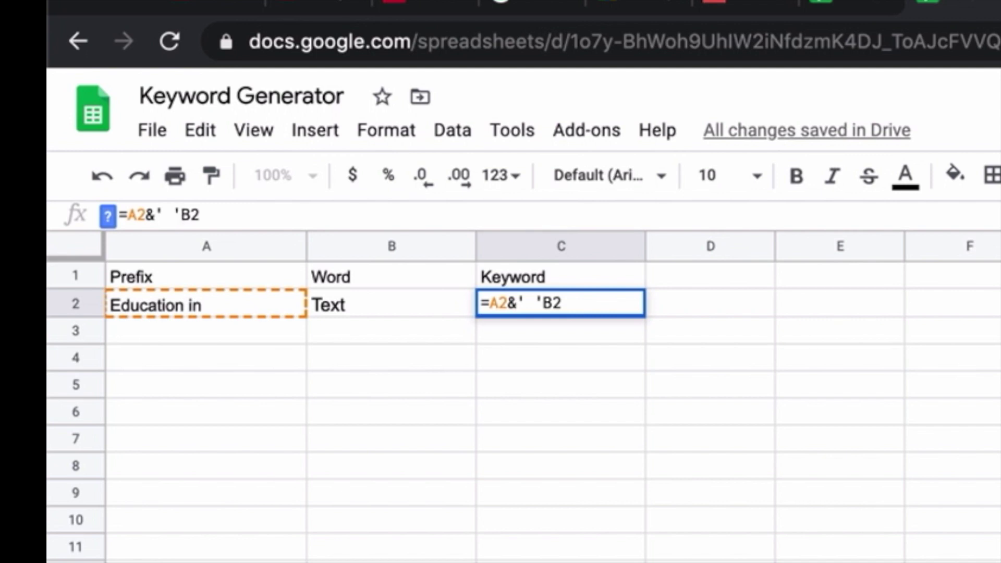
text(&)
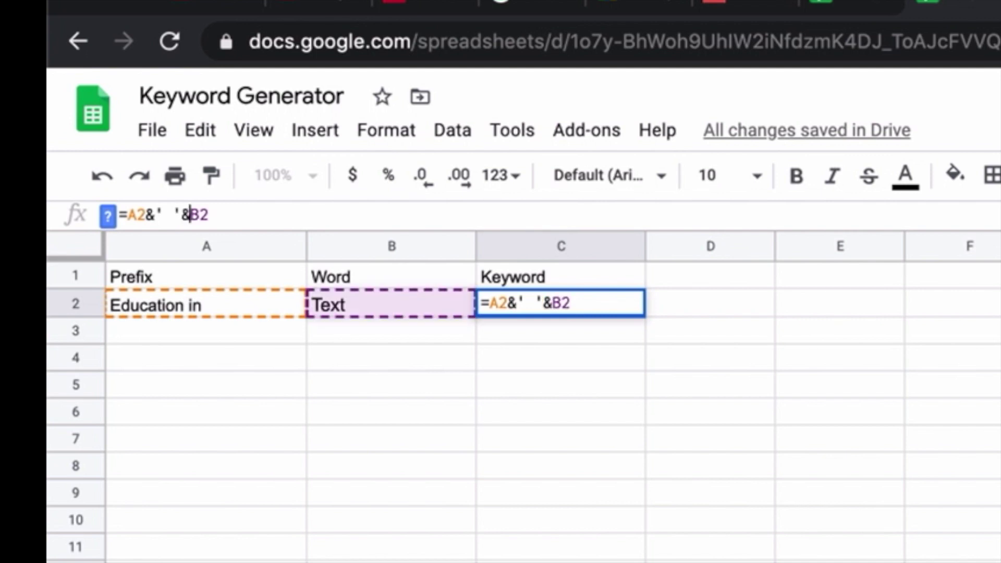
key(Return)
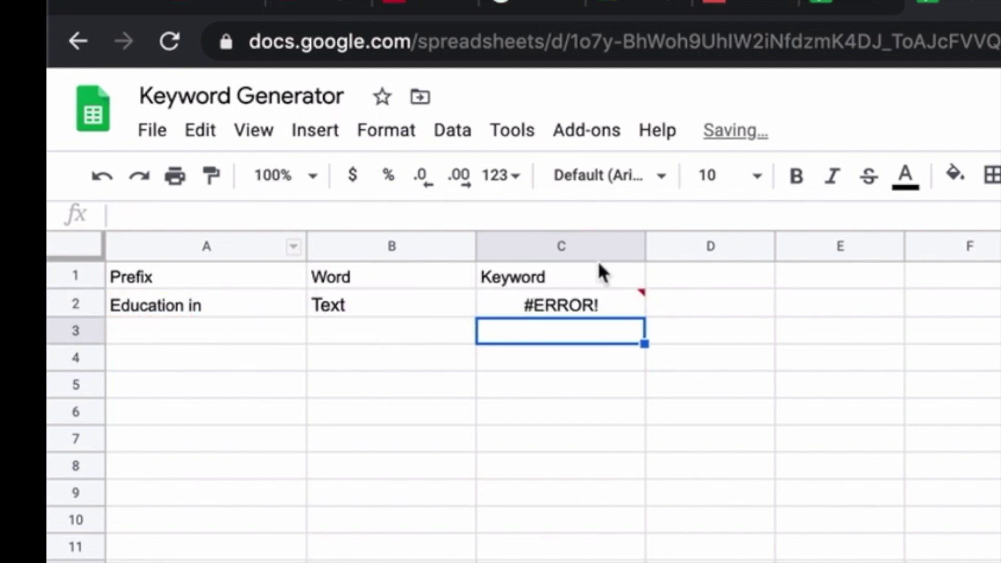
Step: Replace the single quotes around the space in C2 with double quotes, making the formula =A2&" "&B2
click(579, 308)
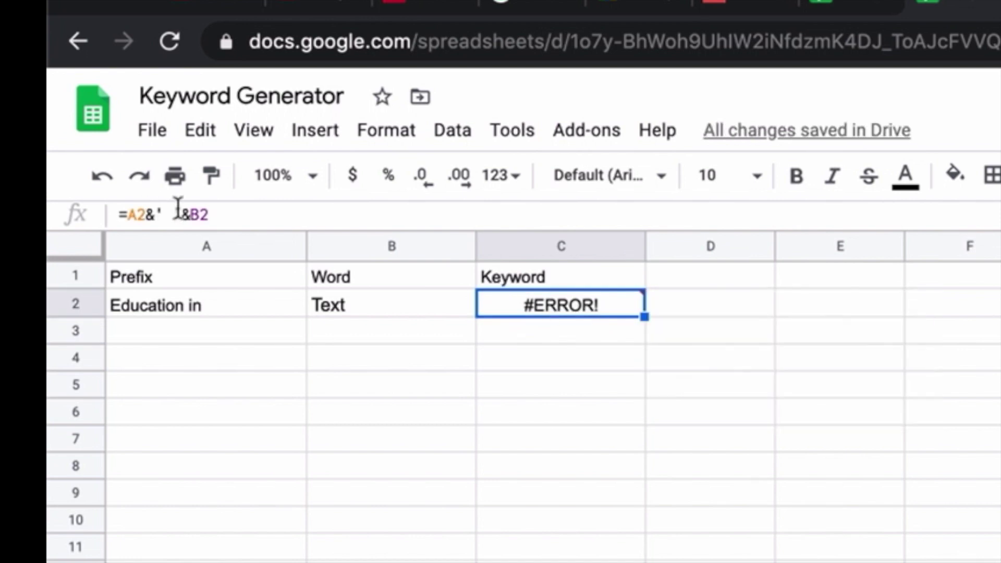
click(163, 214)
key(BackSpace)
text(")
click(191, 213)
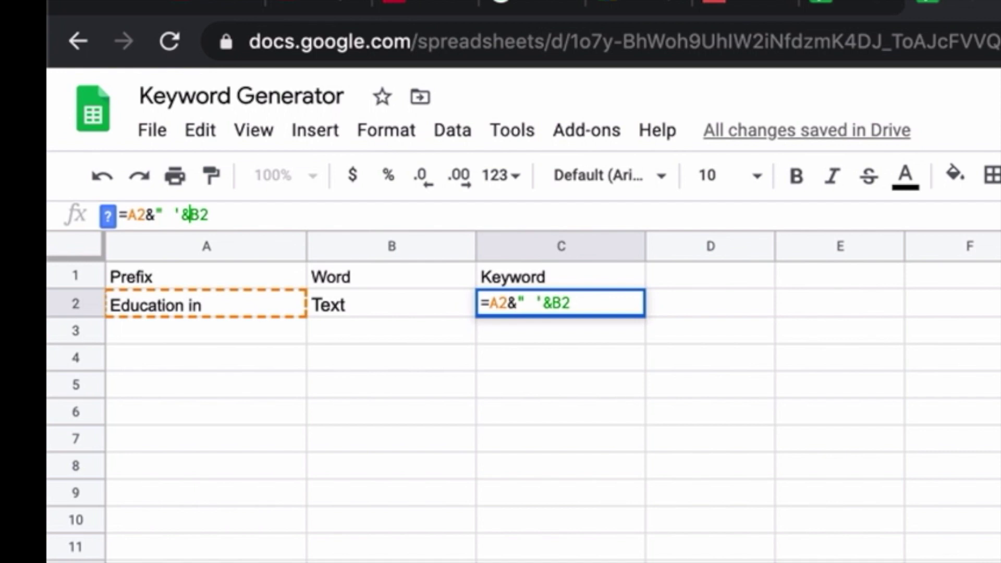
key(BackSpace)
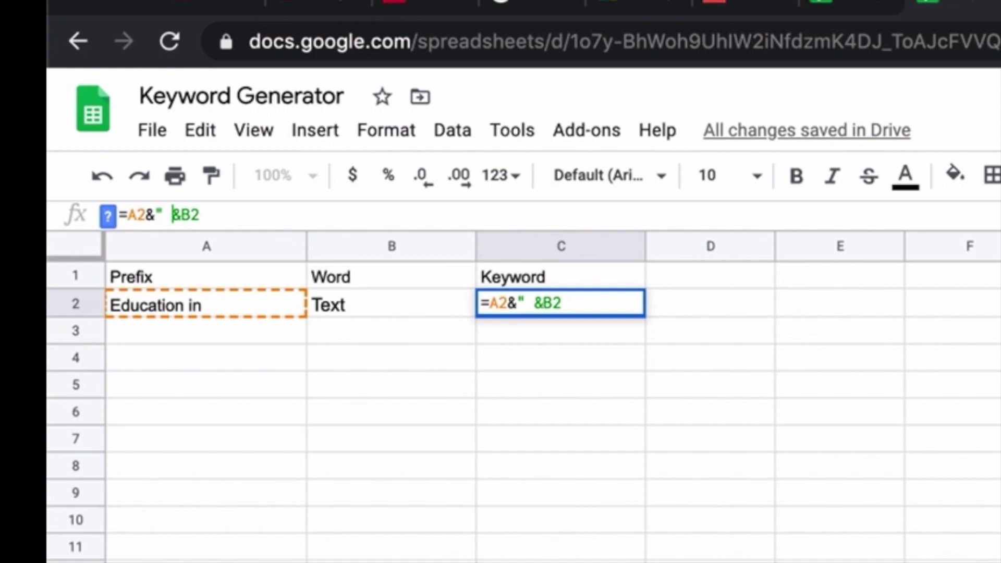
text(")
key(Return)
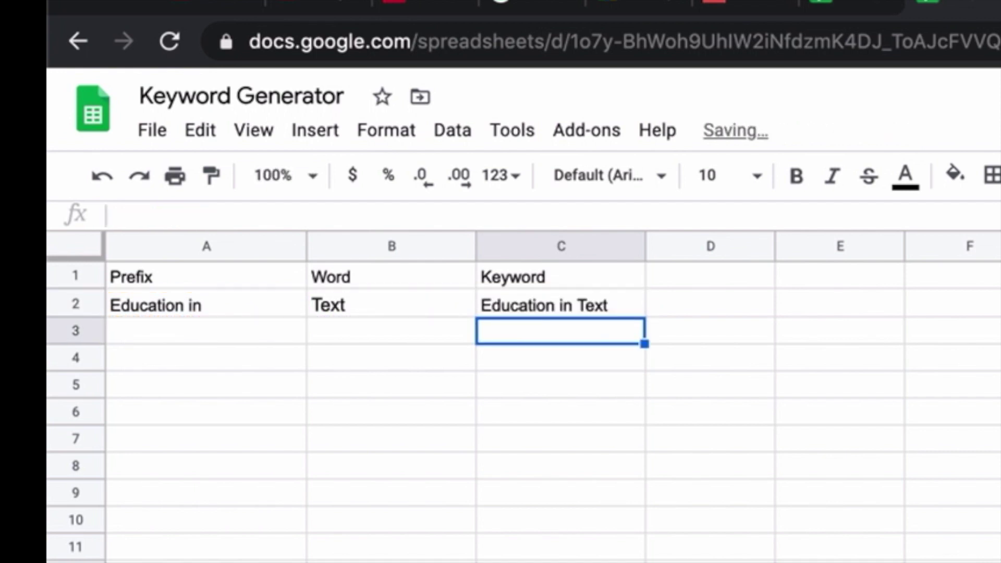
Step: Fill the glossary reference formula in B2 down the Word column to list all the glossary words
click(570, 309)
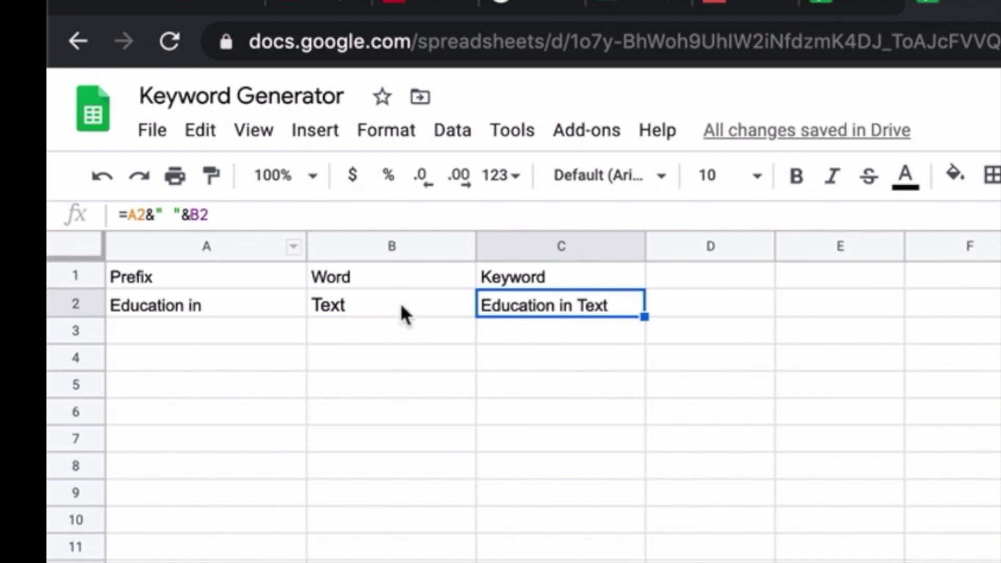
click(256, 313)
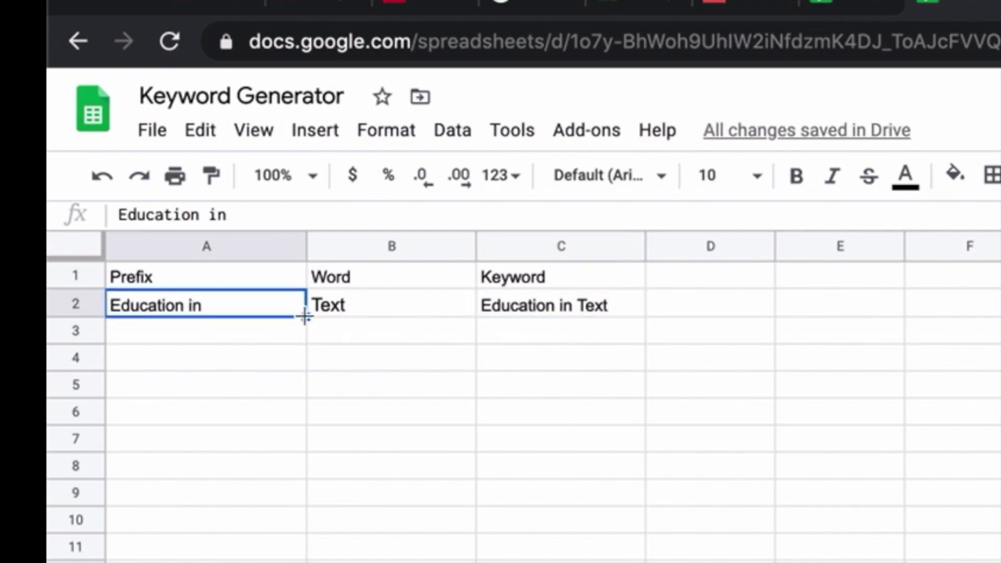
click(366, 311)
drag(472, 317, 472, 562)
scroll(521, 412, up, 20)
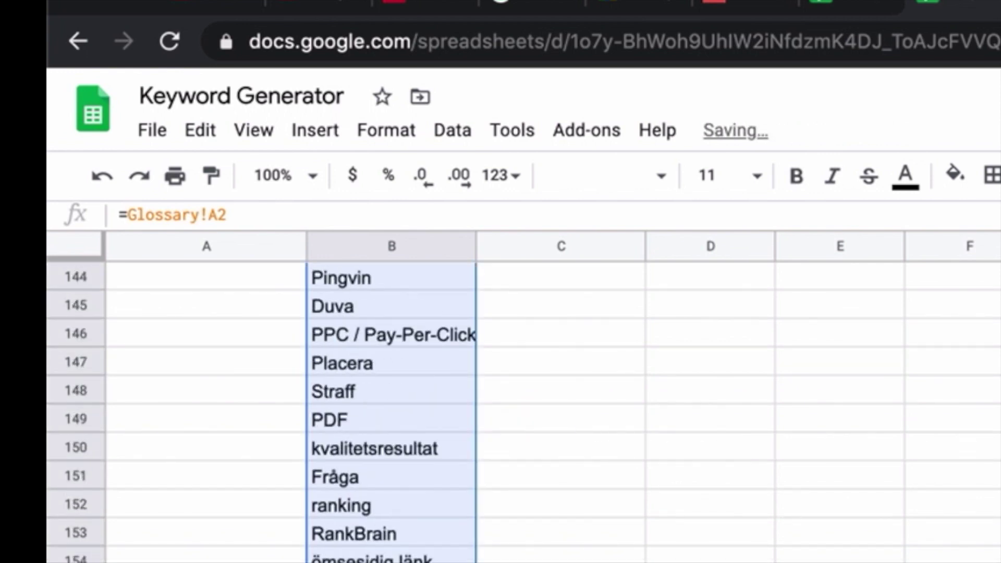
Step: Fill the "Education in" prefix from A2 and the keyword formula from C2 down alongside the whole word list
click(194, 312)
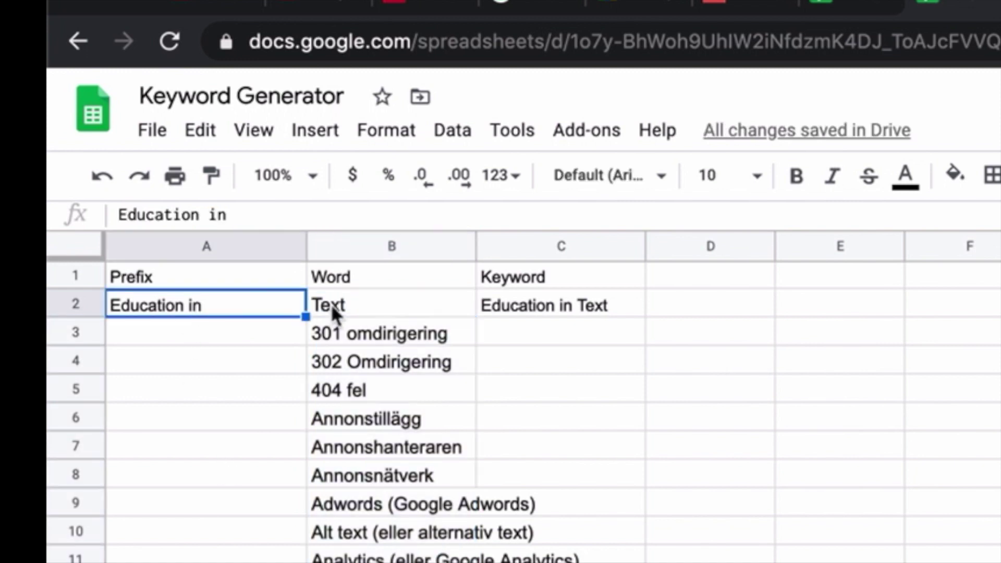
double_click(305, 317)
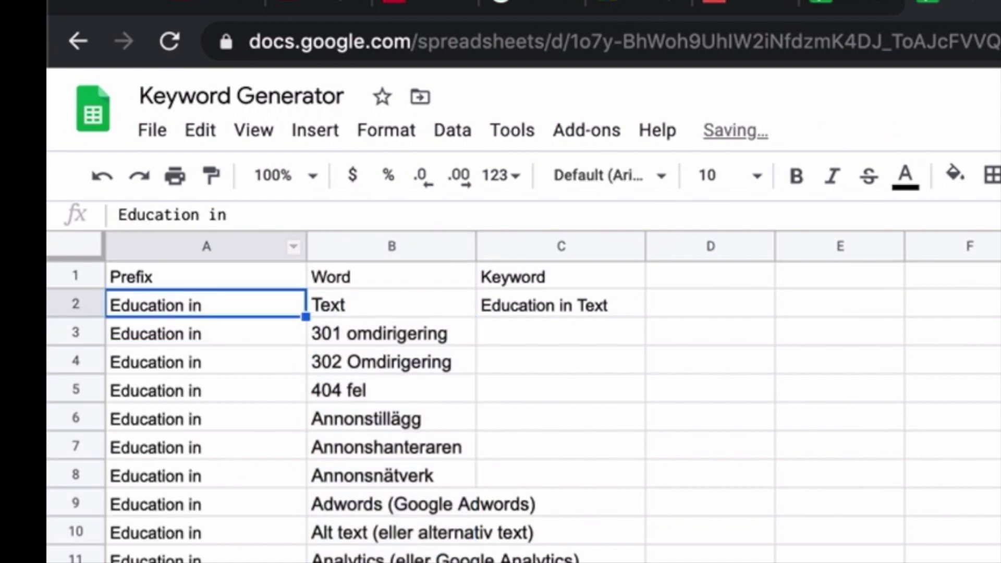
click(633, 334)
click(639, 312)
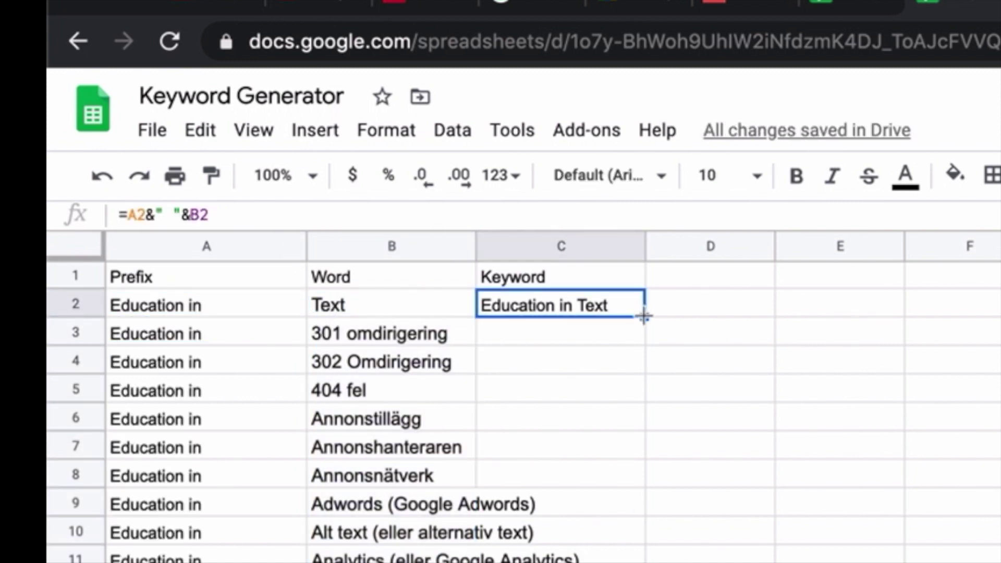
double_click(644, 316)
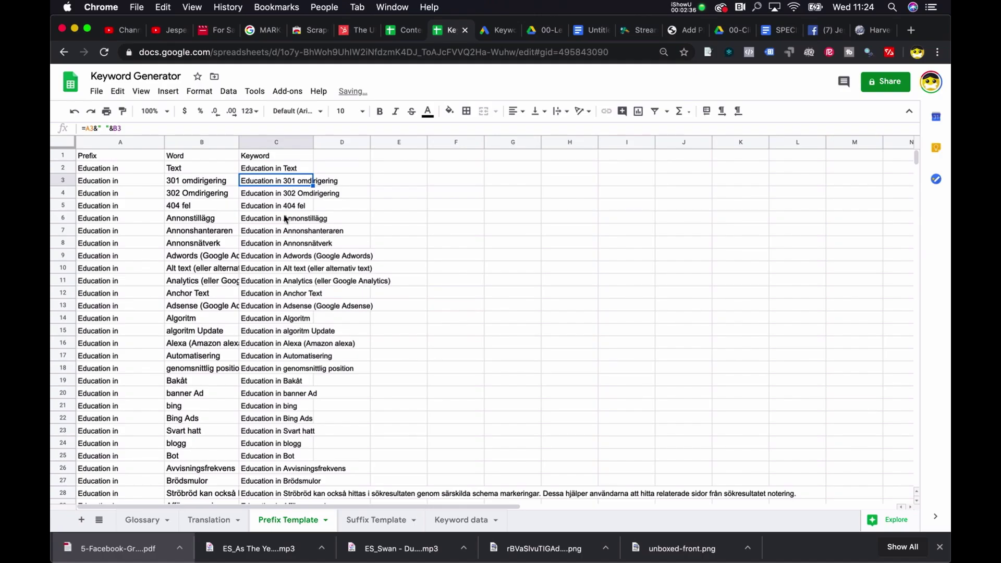
scroll(285, 219, down, 10)
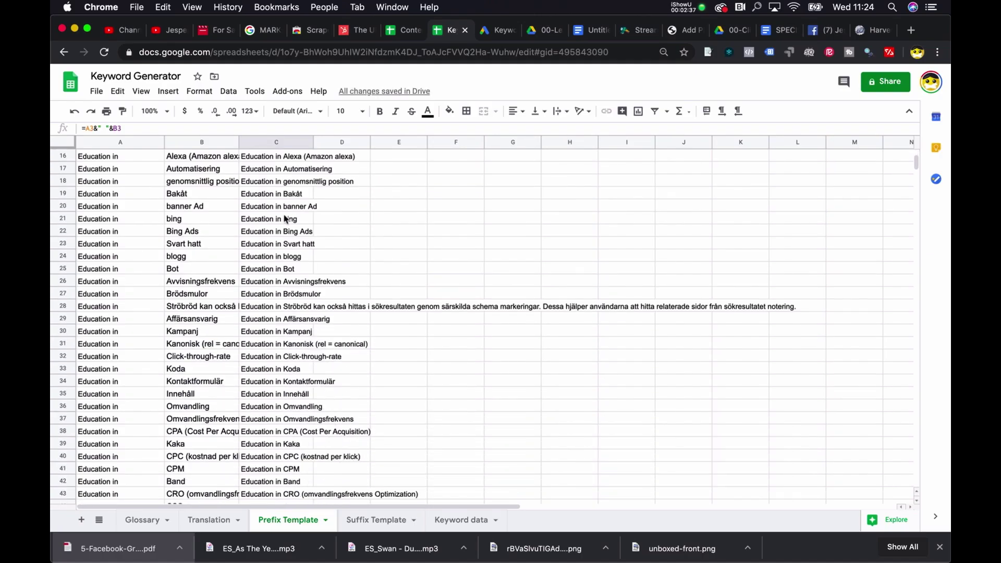
scroll(285, 219, down, 6)
scroll(285, 219, up, 15)
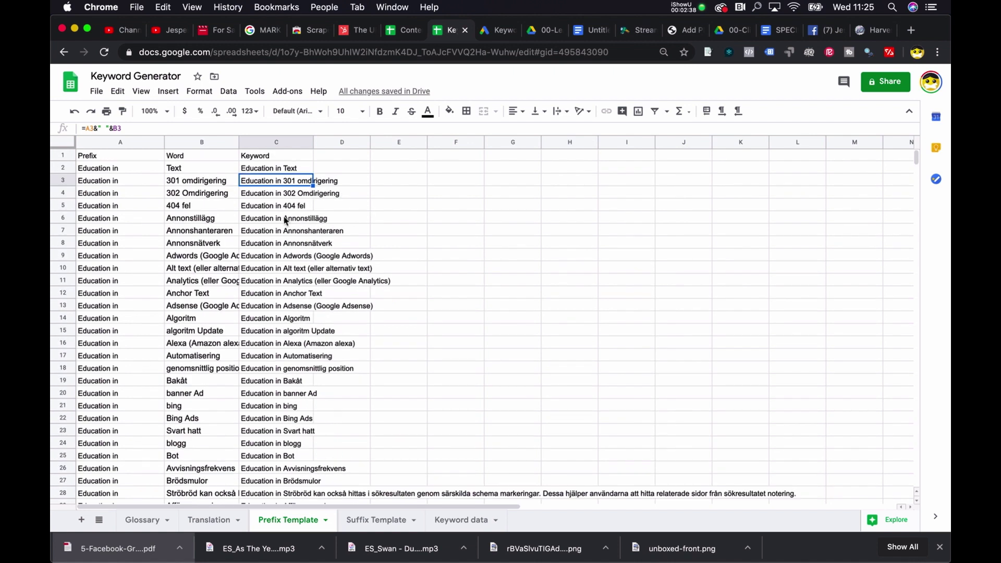
click(265, 191)
drag(265, 187, 271, 198)
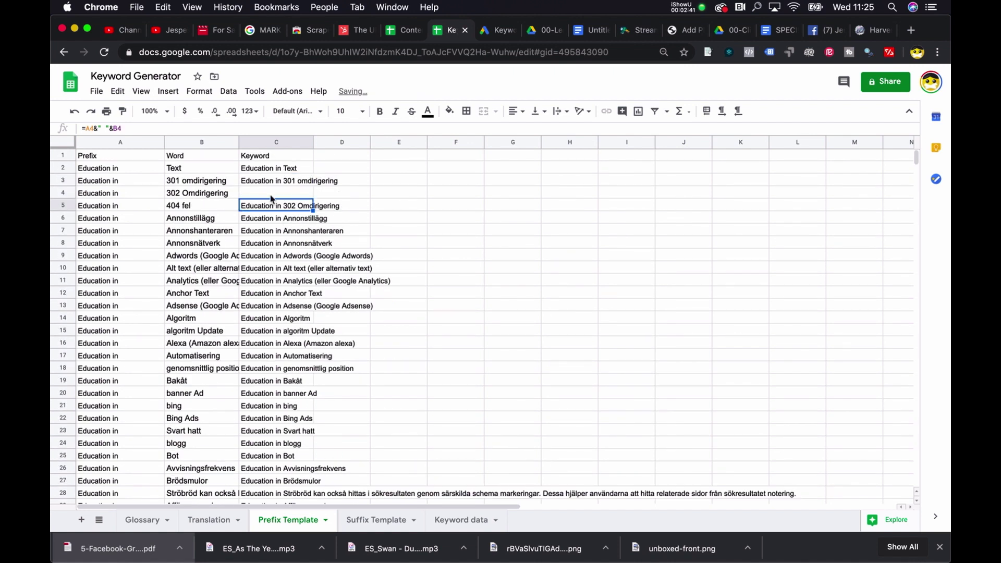
click(271, 197)
key(super+z)
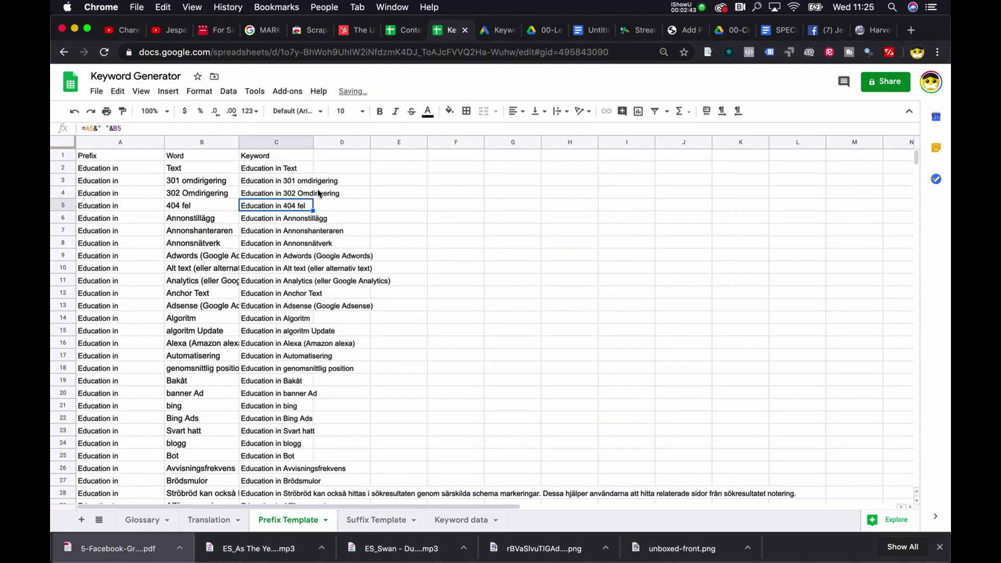
Step: Enter the header "Values" in cell D1
click(338, 159)
text(Values)
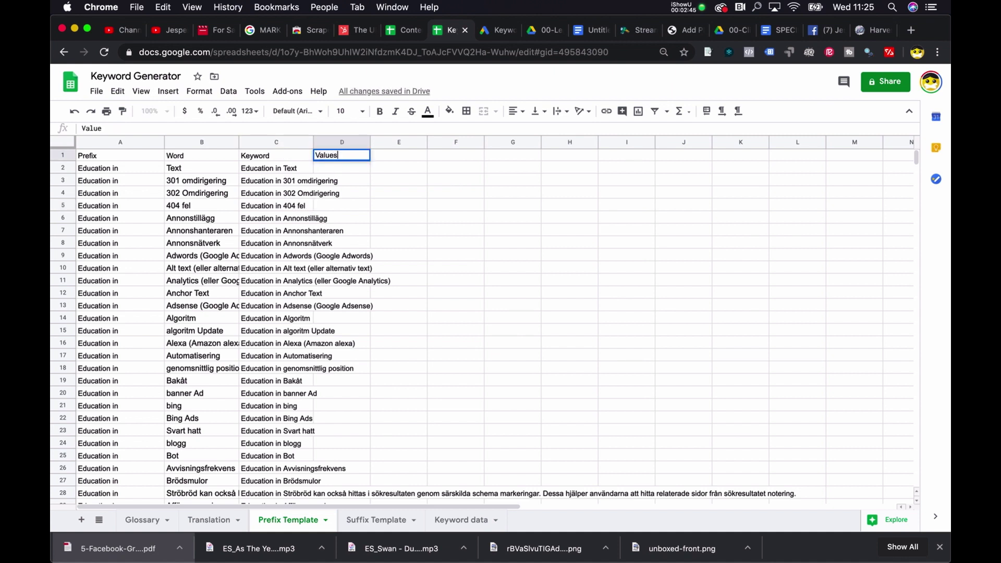
key(Return)
Step: Copy the whole Keyword column C and paste it into column D as values only
click(276, 143)
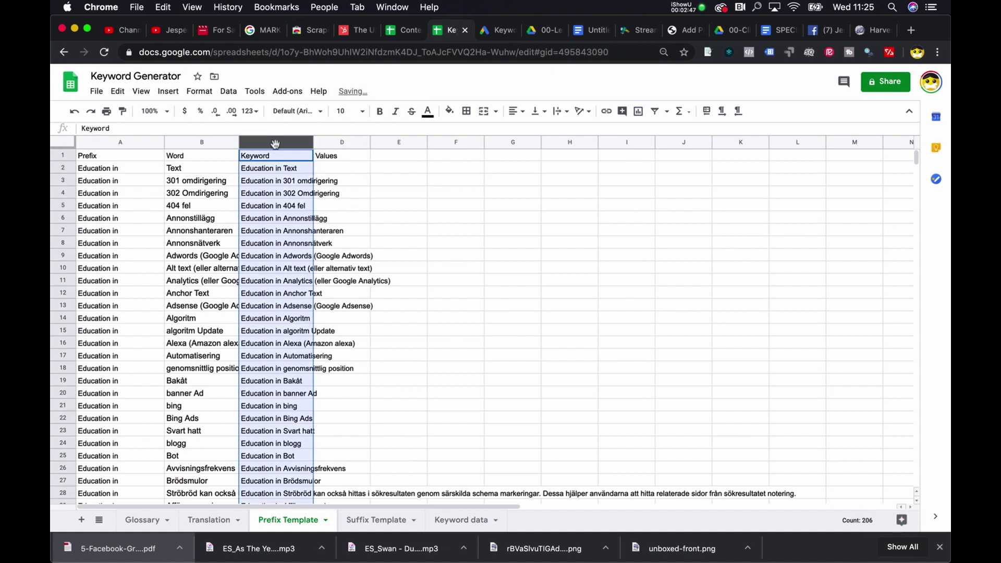
key(ctrl+c)
click(341, 142)
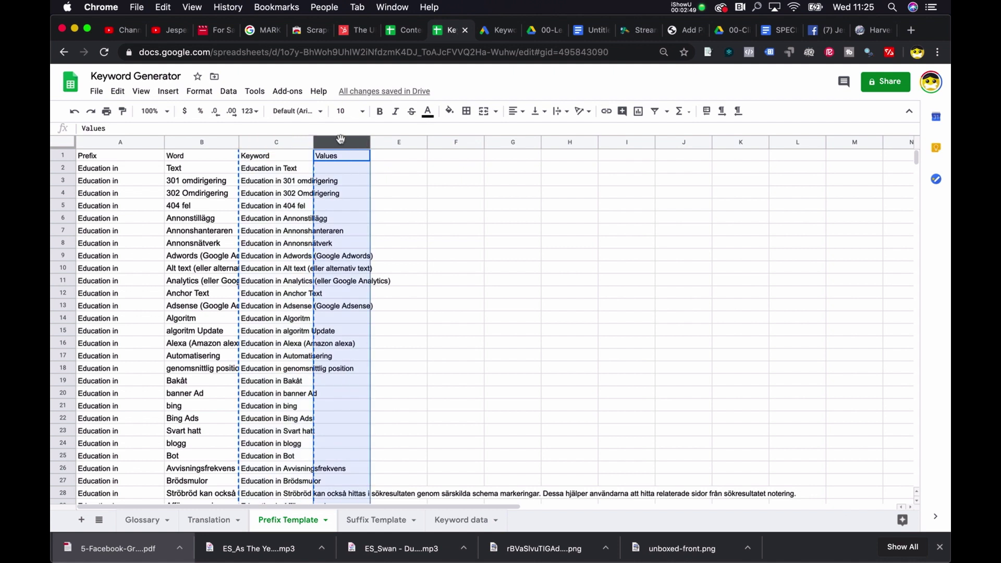
key(ctrl+v)
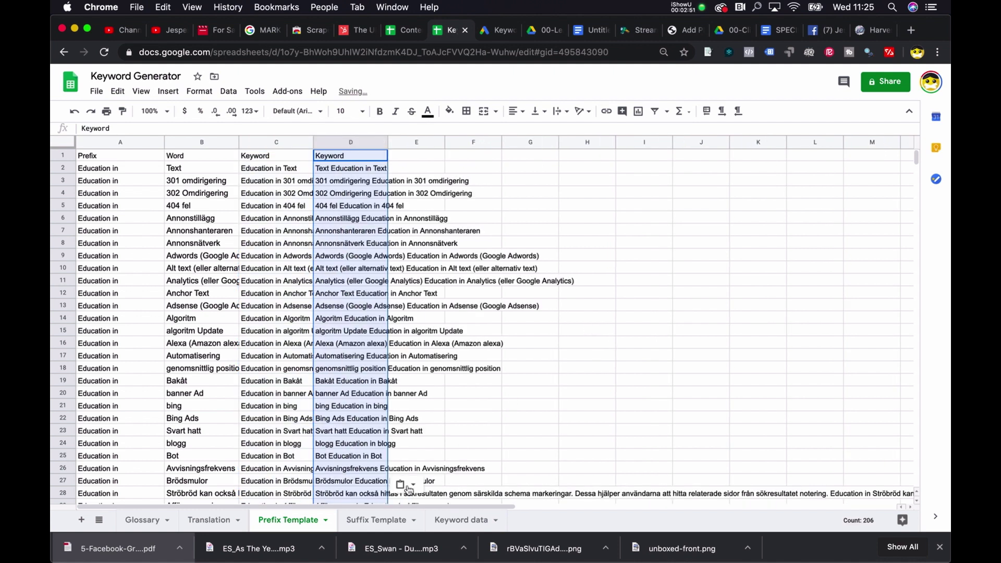
click(405, 484)
click(458, 417)
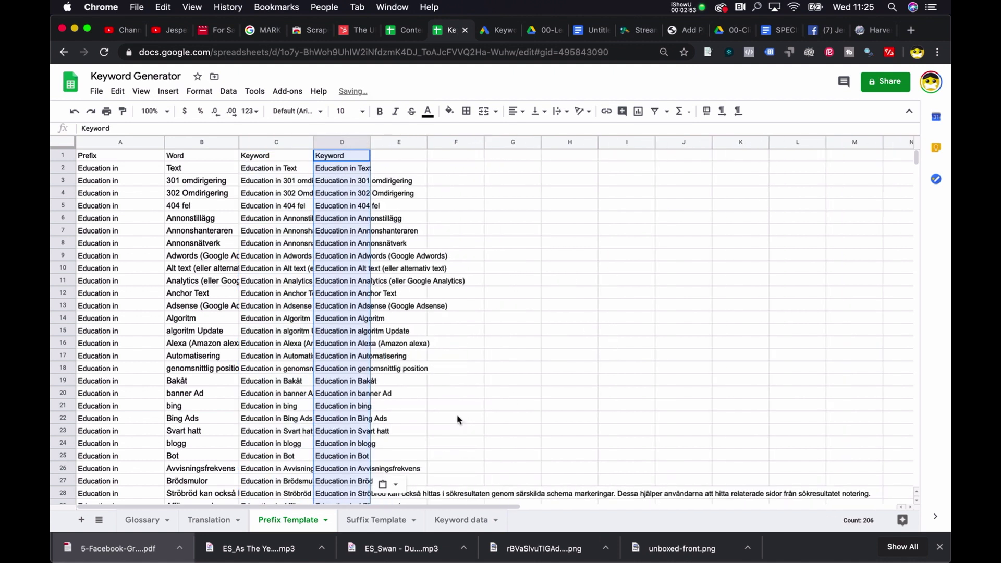
click(343, 235)
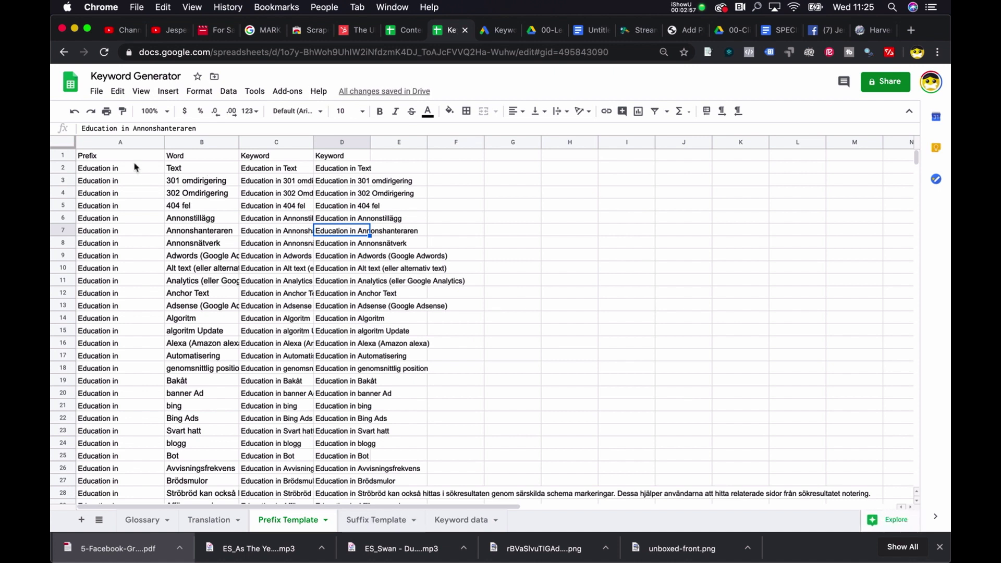
Step: Copy the Word column B from the Prefix Template sheet and paste it into column A of the Suffix Template sheet
click(203, 143)
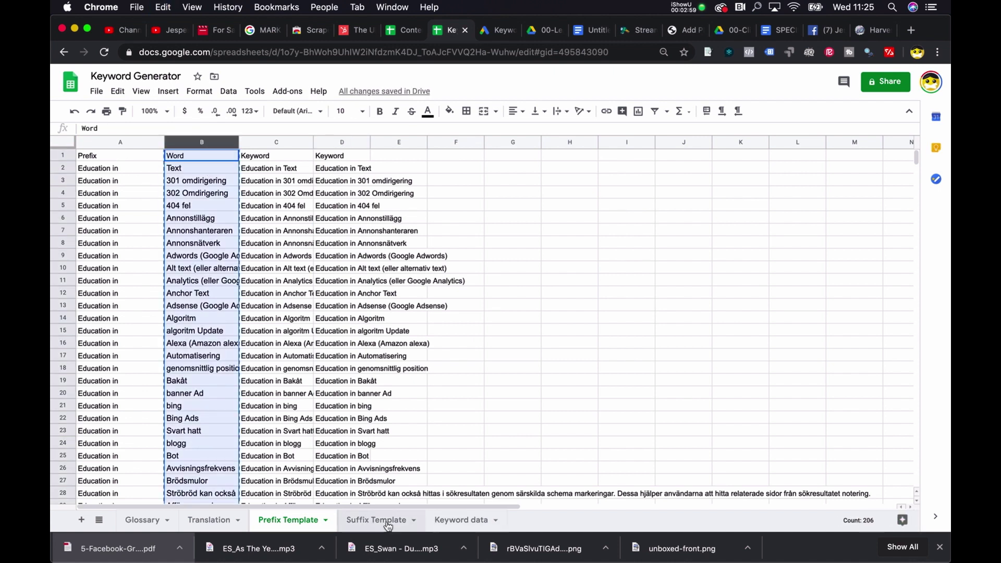
click(379, 520)
click(104, 144)
key(ctrl+v)
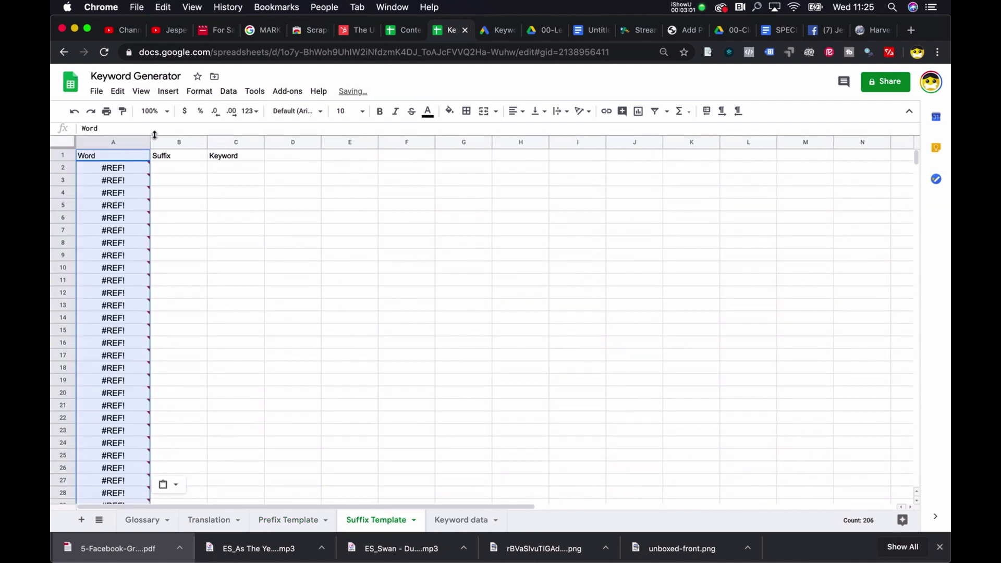
click(123, 166)
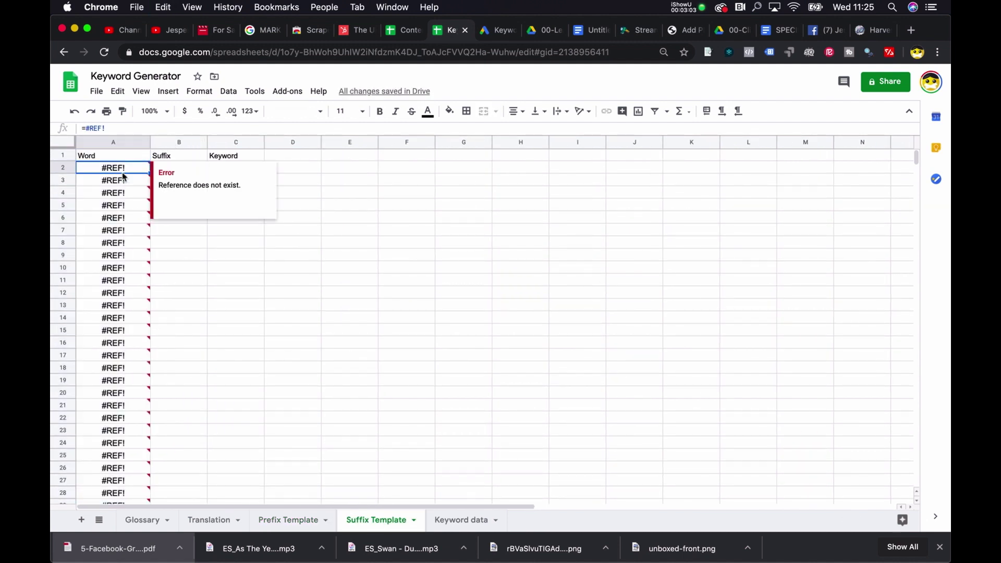
Step: Return to the Prefix Template sheet and paste the copied Word column into column F as values only
click(287, 521)
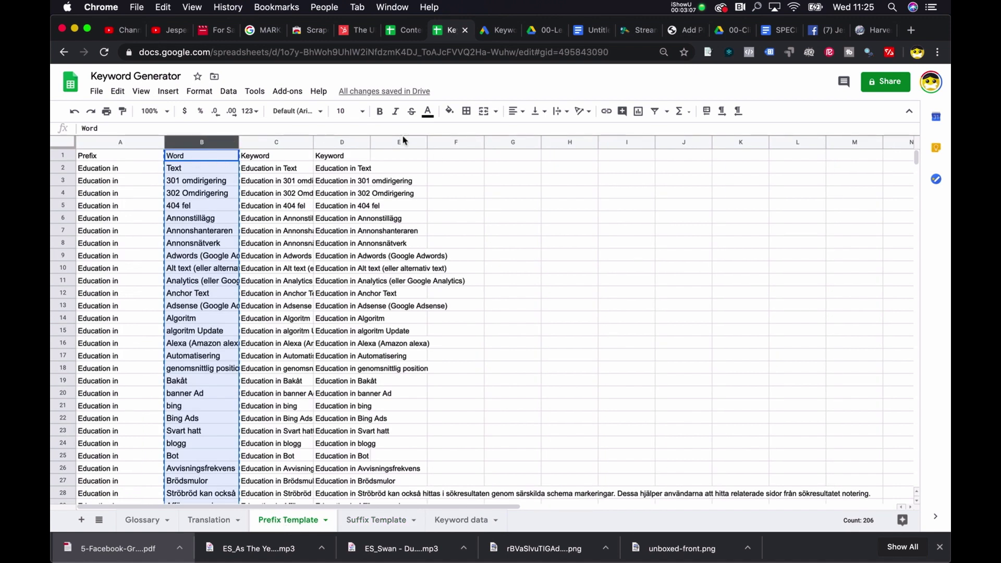
click(457, 142)
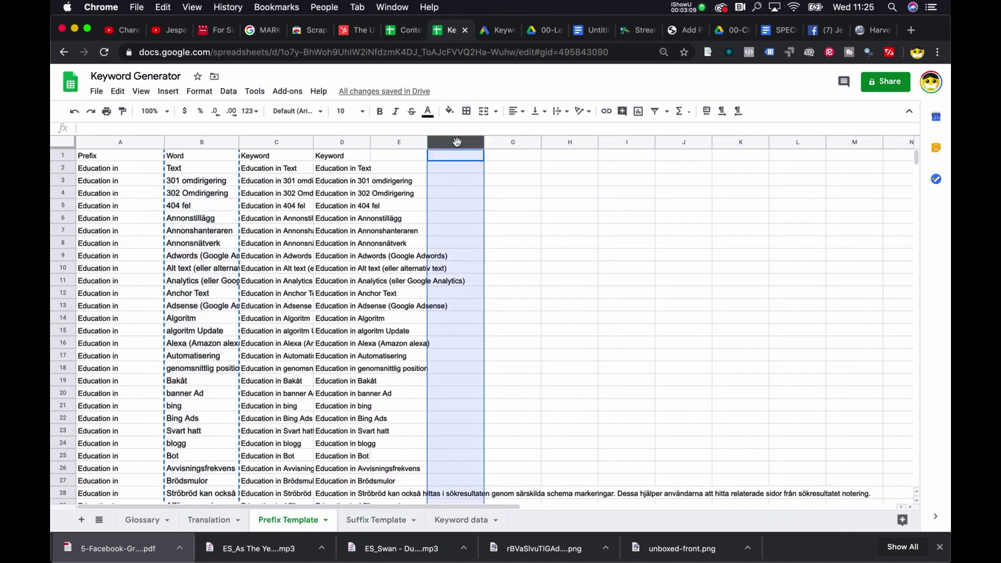
key(super+v)
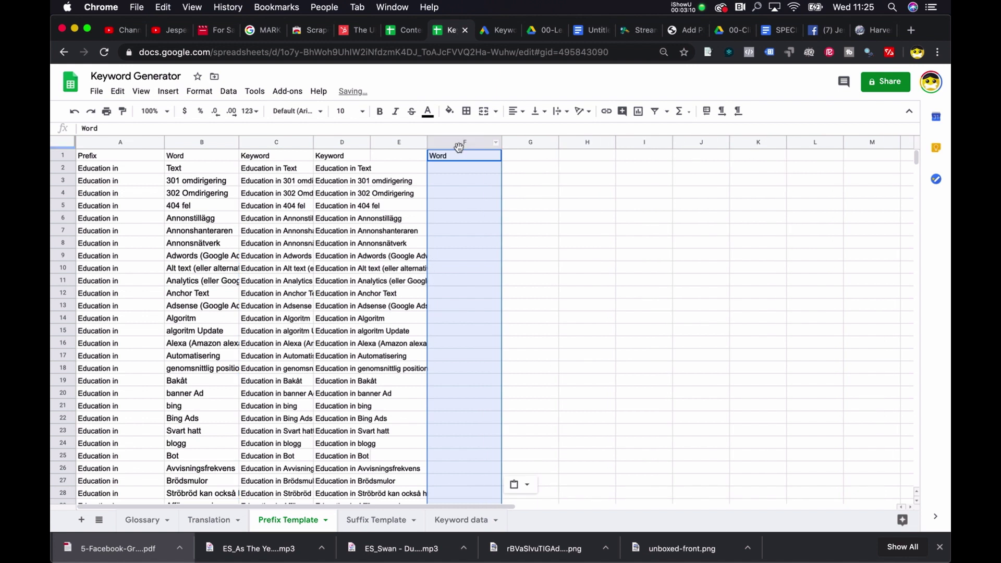
click(526, 486)
click(572, 419)
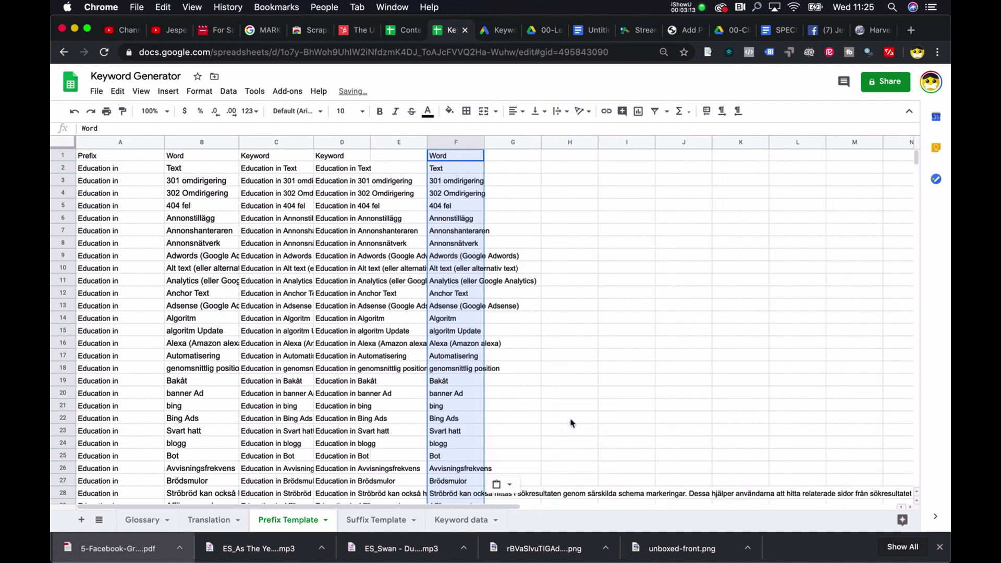
Step: Copy the plain words from column F into column A of the Suffix Template sheet and widen that column to fit them
click(457, 142)
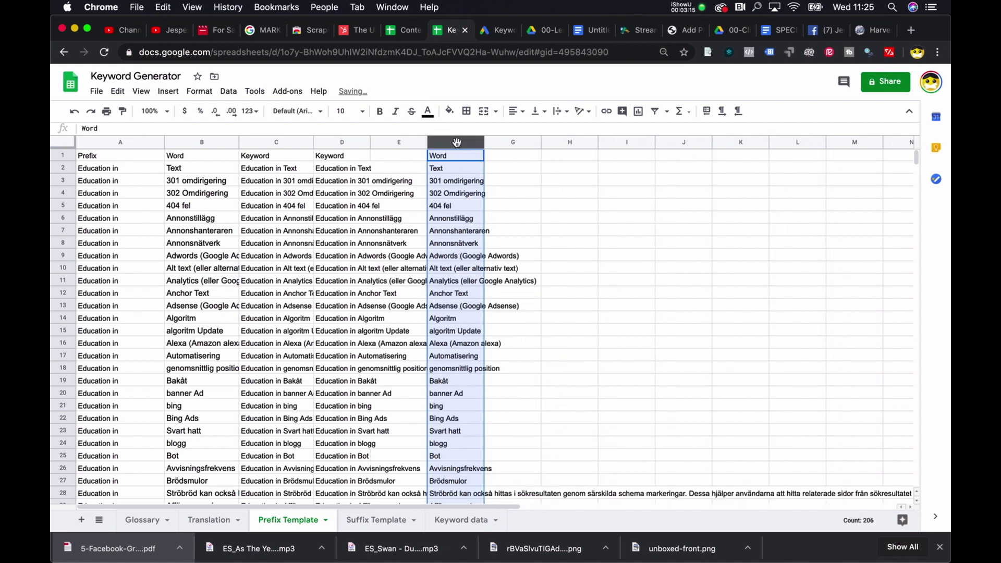
key(super+c)
click(376, 520)
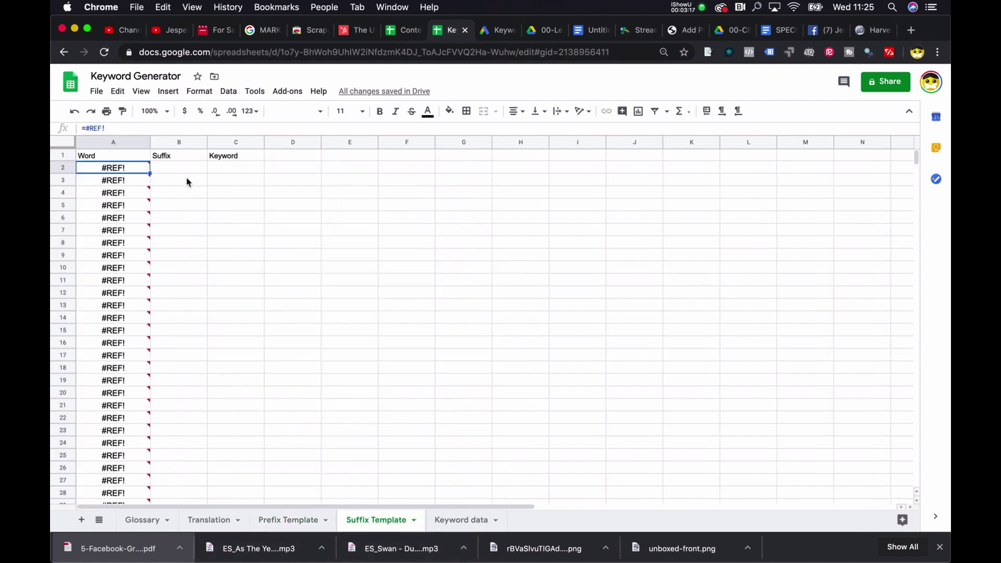
click(121, 142)
key(super+v)
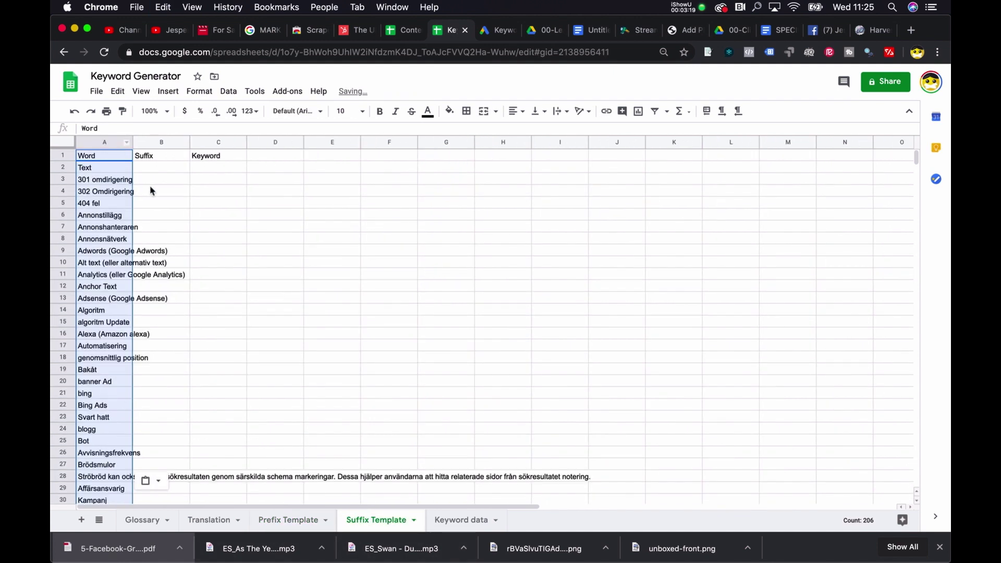
drag(132, 140, 181, 140)
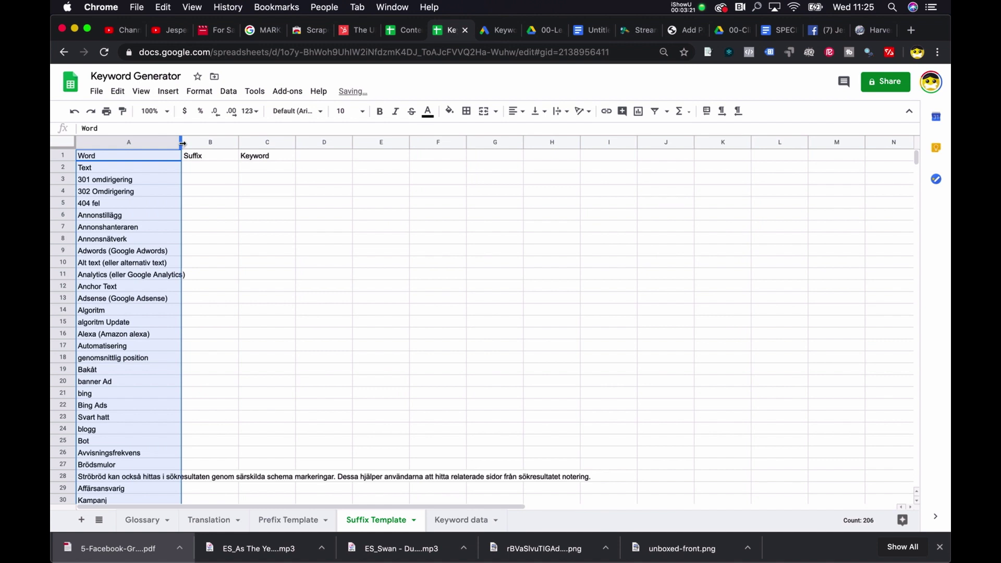
Step: Change the word in cell A3 of the Suffix Template sheet to "301 redirect"
click(196, 168)
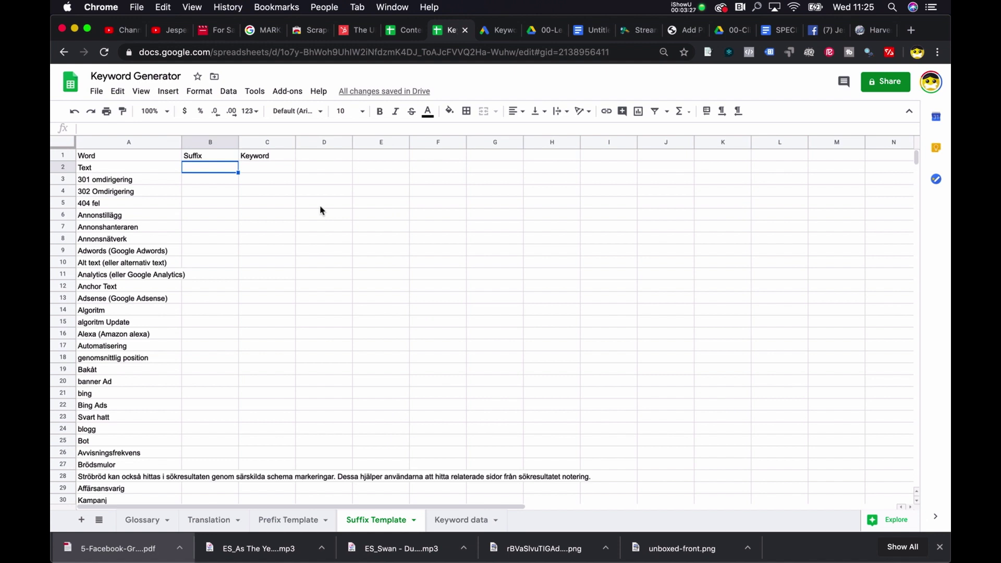
click(227, 181)
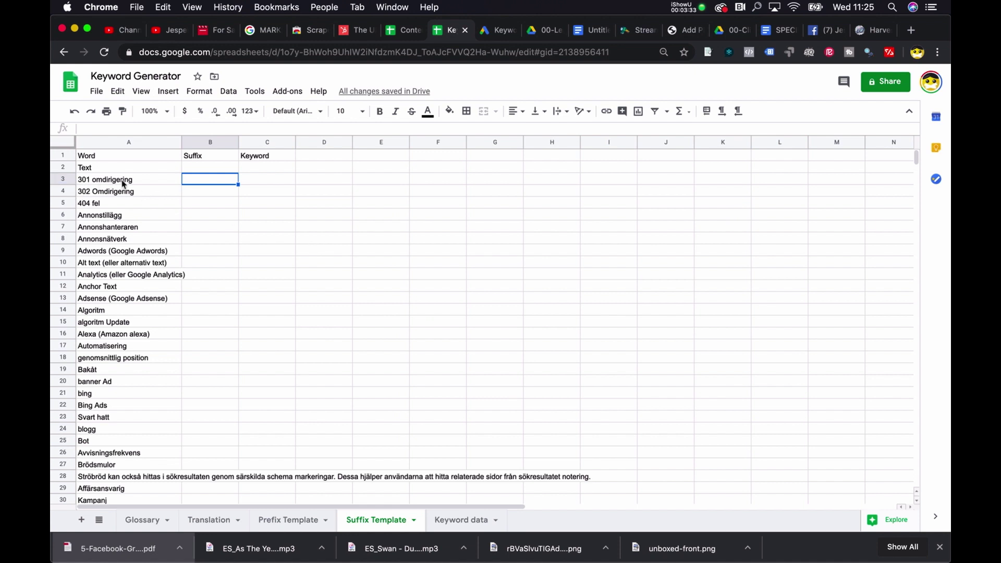
double_click(135, 179)
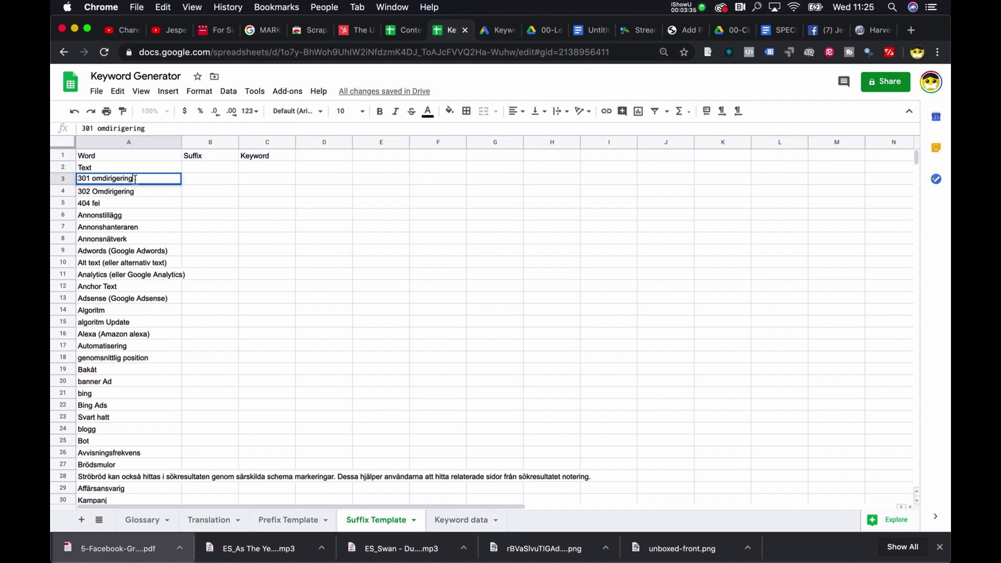
double_click(118, 178)
text(redire)
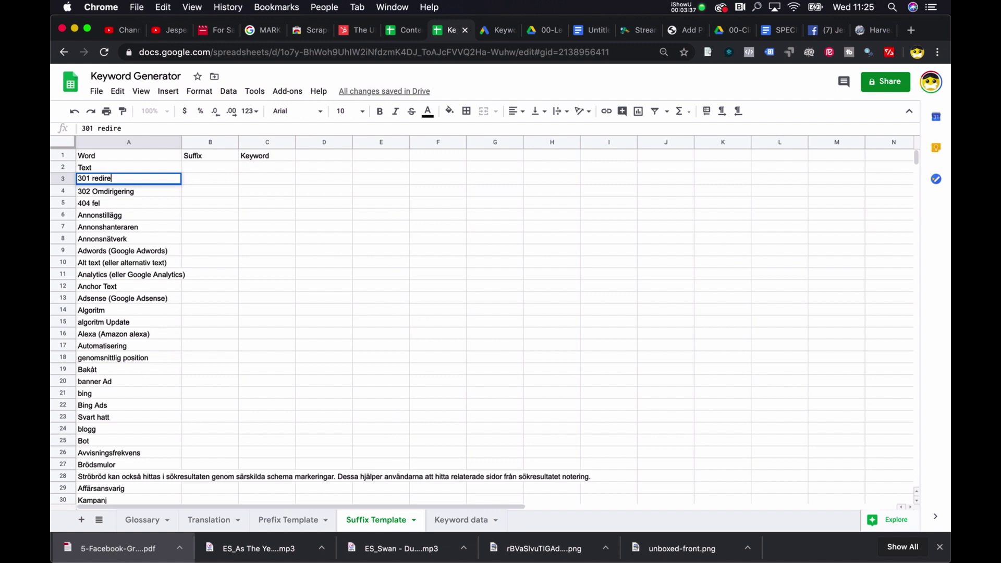
text(ct)
key(Return)
Step: Enter "Checklist" as the suffix for "301 redirect" in cell B3 and select the Keyword cell beside it
click(221, 182)
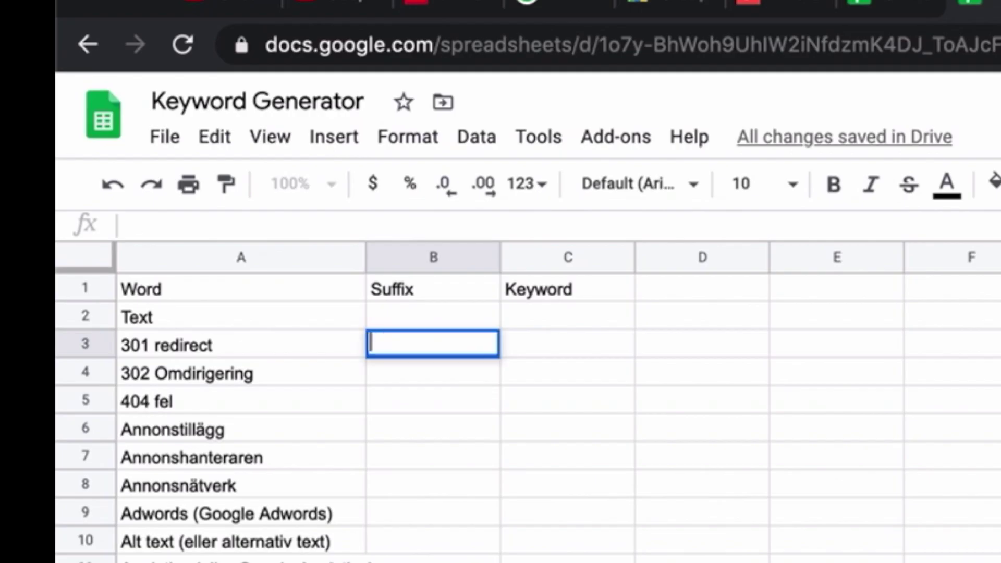
text(Checkl)
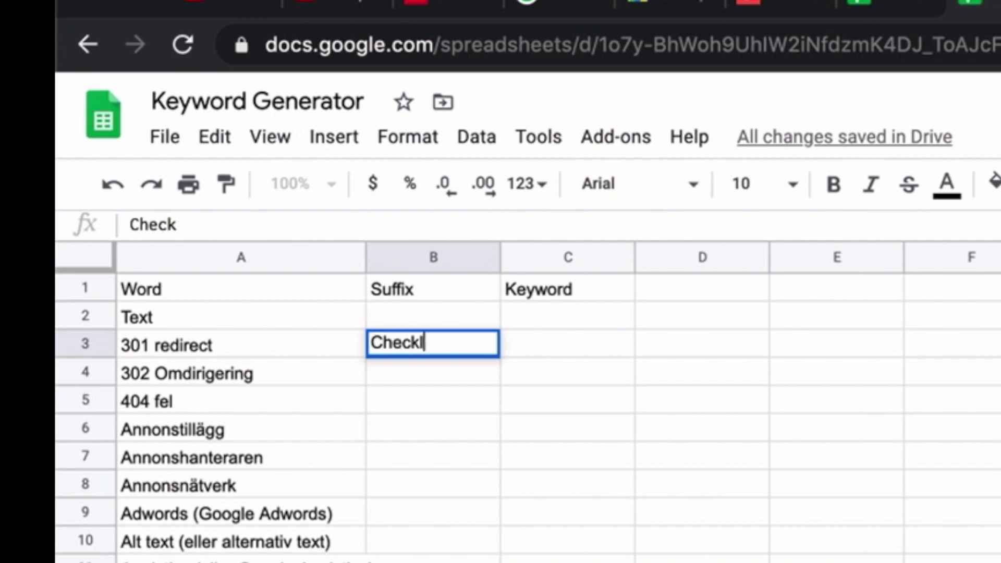
text(ist)
key(Return)
click(576, 349)
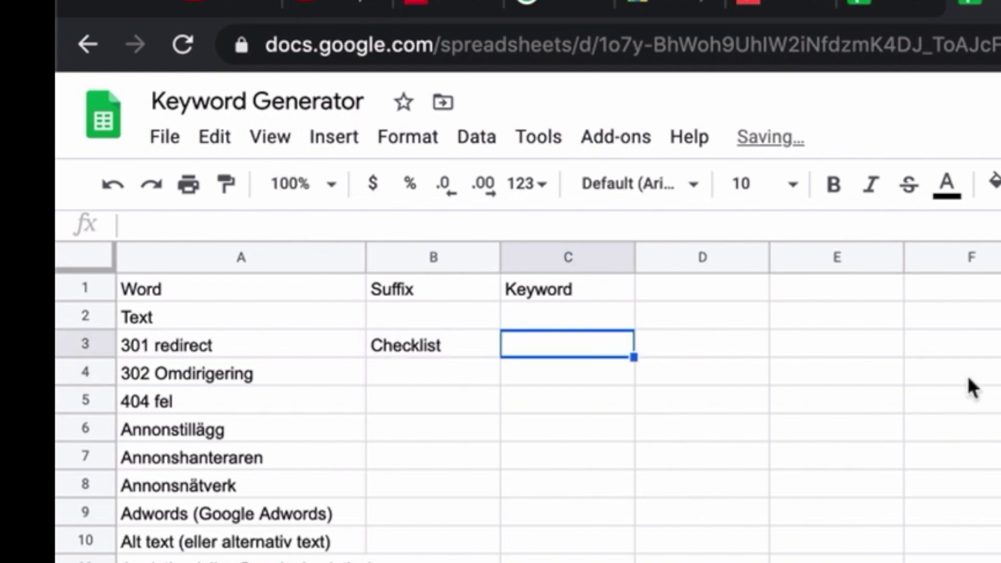
Step: Extend the "Checklist" suffix from cell B3 up into cell B2 beside the word "Text"
click(456, 361)
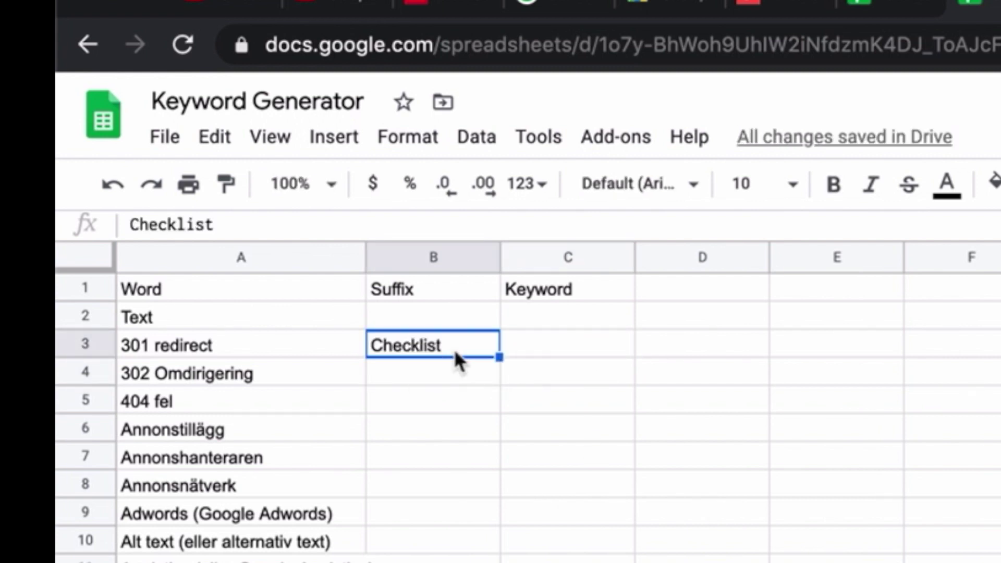
drag(500, 358, 502, 315)
Step: Enter the formula =A2&" "&B2 in Keyword cell C2 to join the word and its suffix with a space
click(554, 325)
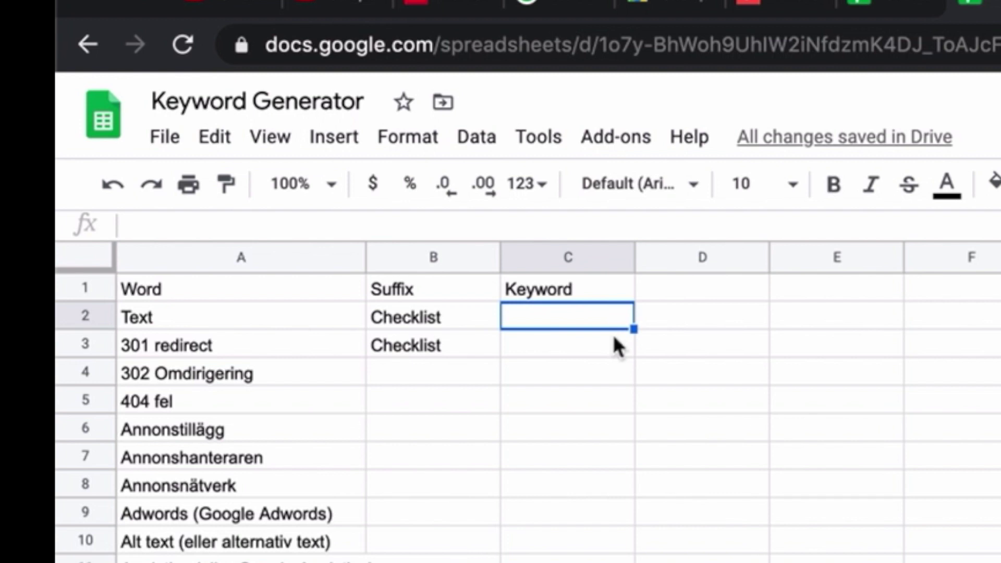
text(=?)
key(BackSpace)
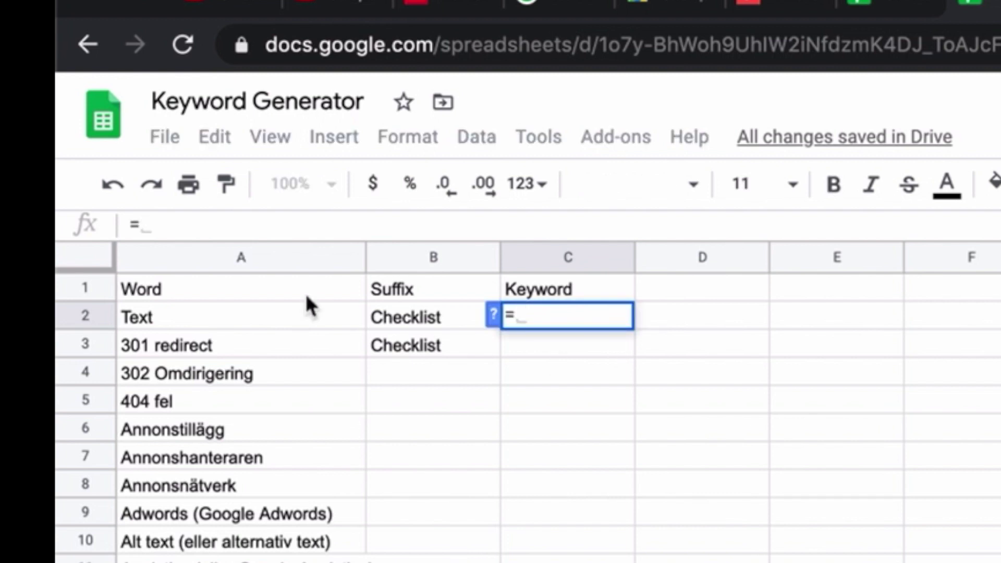
click(287, 304)
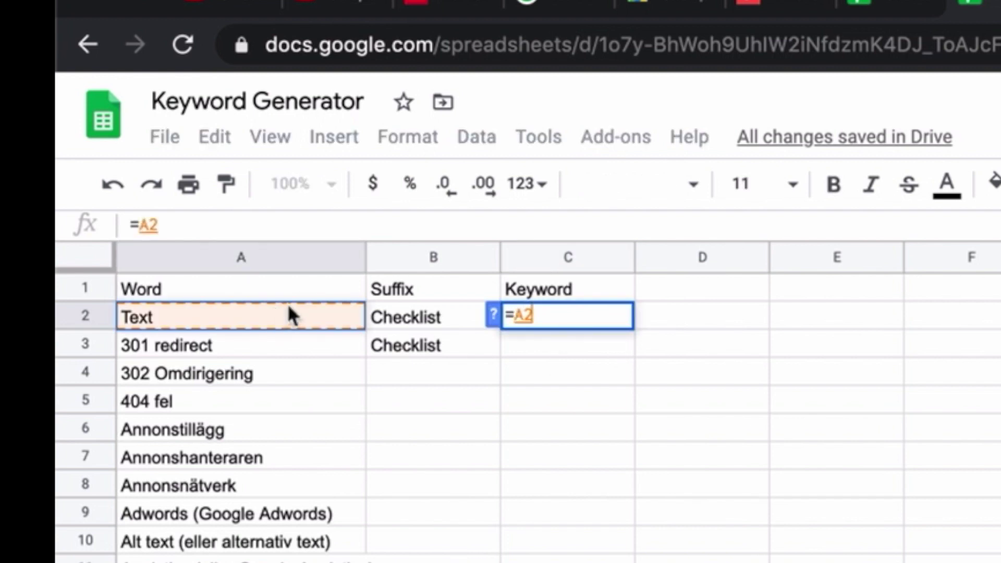
text(")
key(BackSpace)
text(&2)
key(BackSpace)
text(" ")
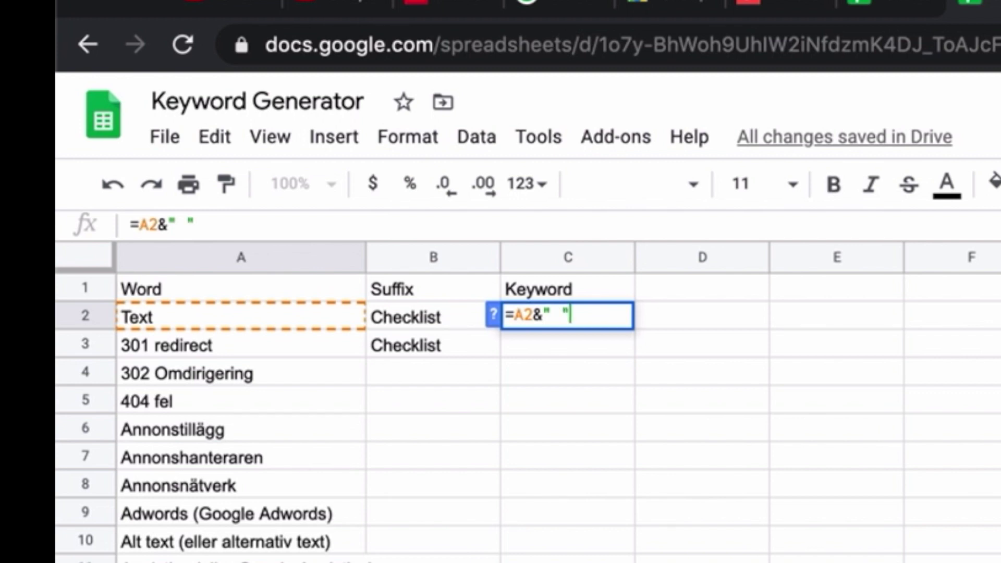
text(&)
click(395, 319)
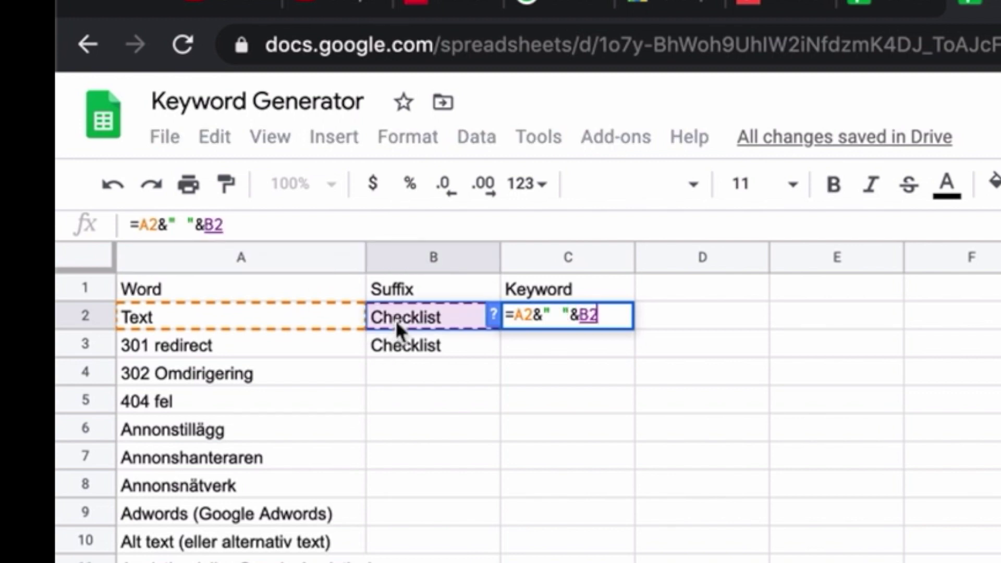
key(Return)
click(582, 315)
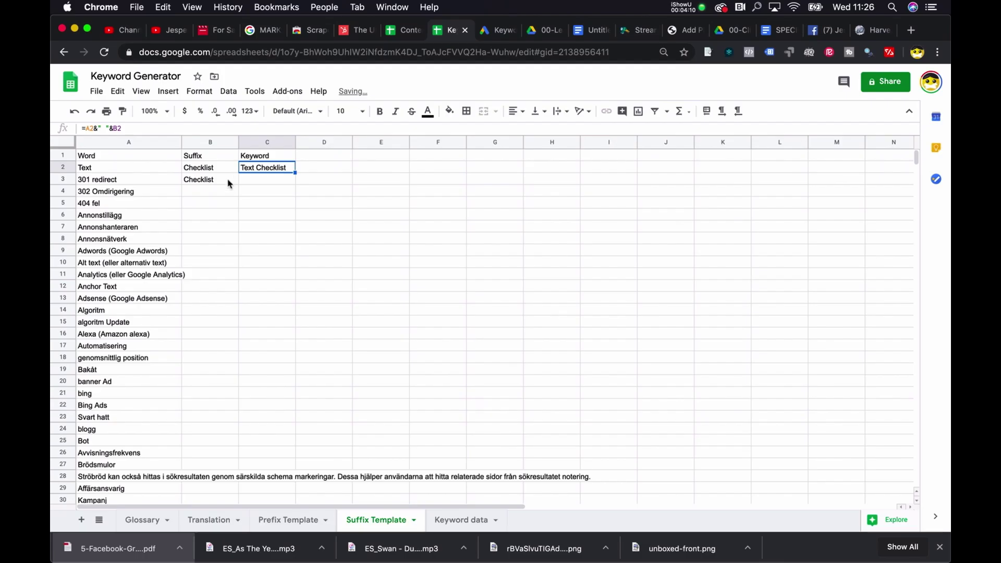
Step: Fill the "Checklist" suffix down column B and the Keyword formula from C2 down column C for the whole word list
click(475, 344)
double_click(499, 356)
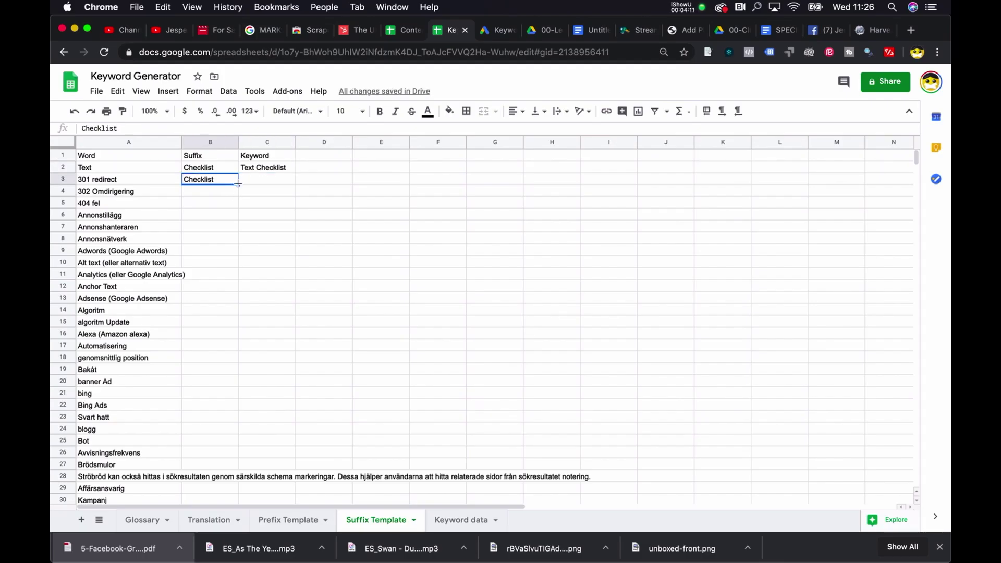
click(274, 170)
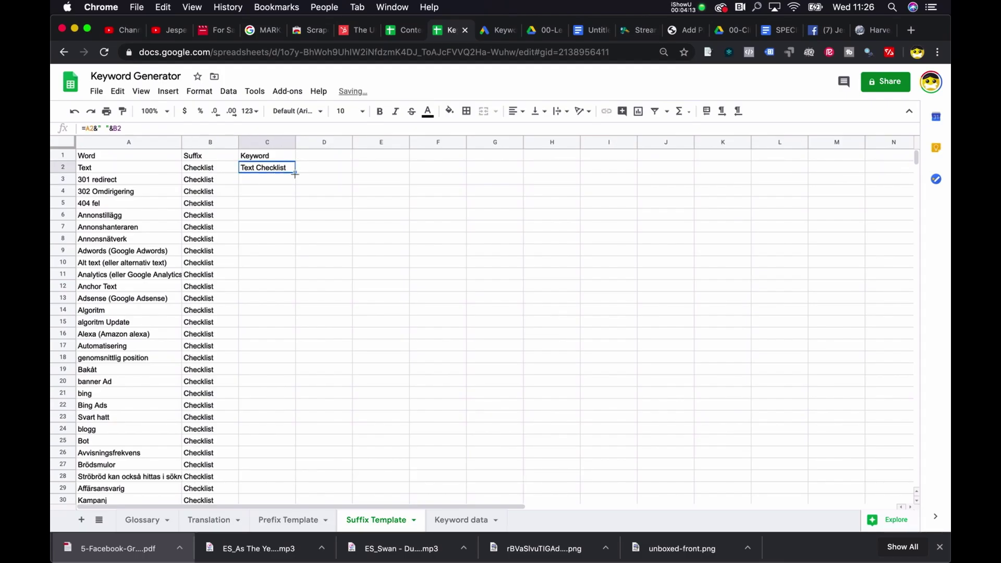
double_click(294, 174)
click(277, 267)
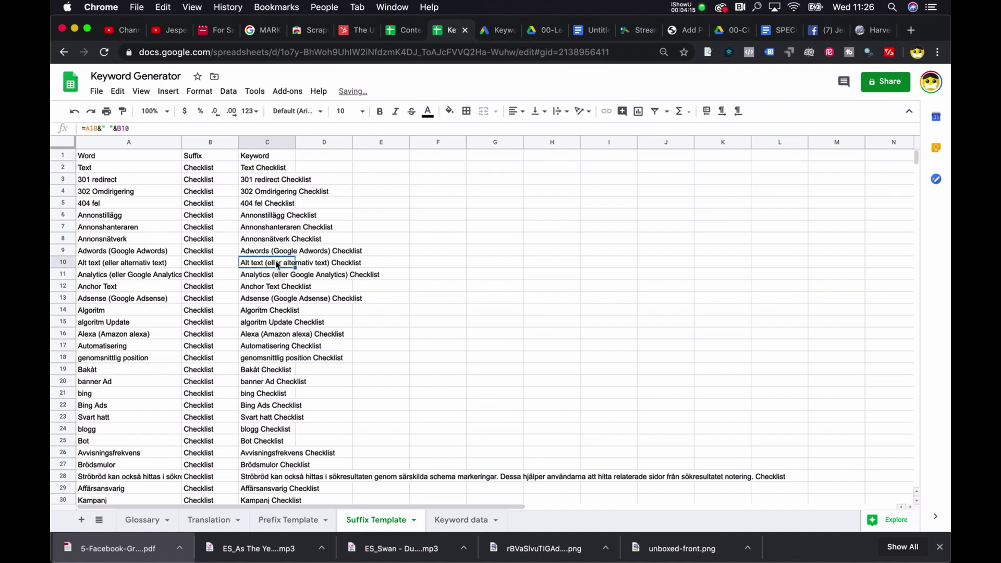